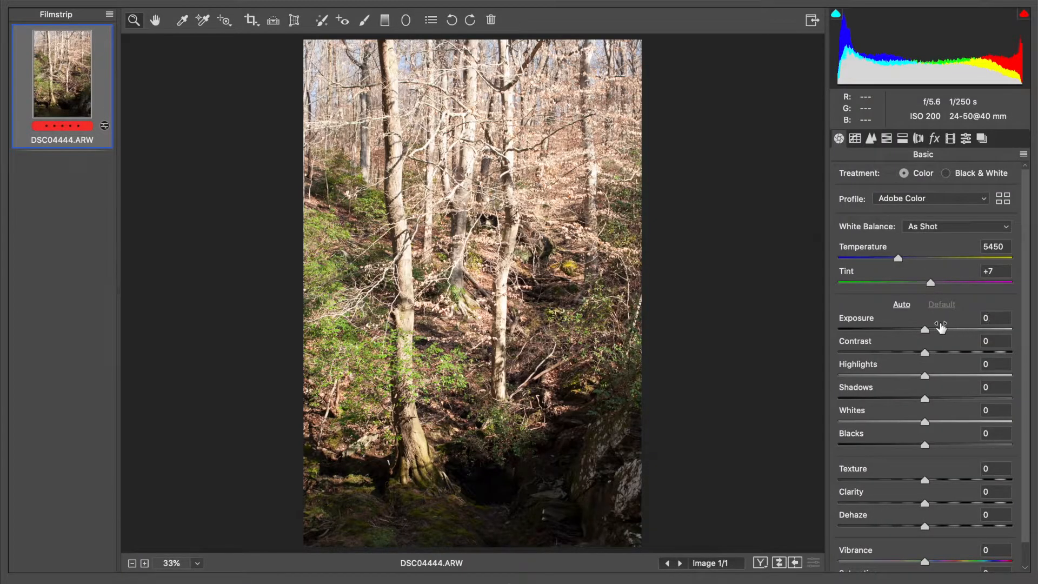
Step: Lower the photo's Exposure to -1.60 and raise the Shadows to +100
drag(926, 331, 903, 333)
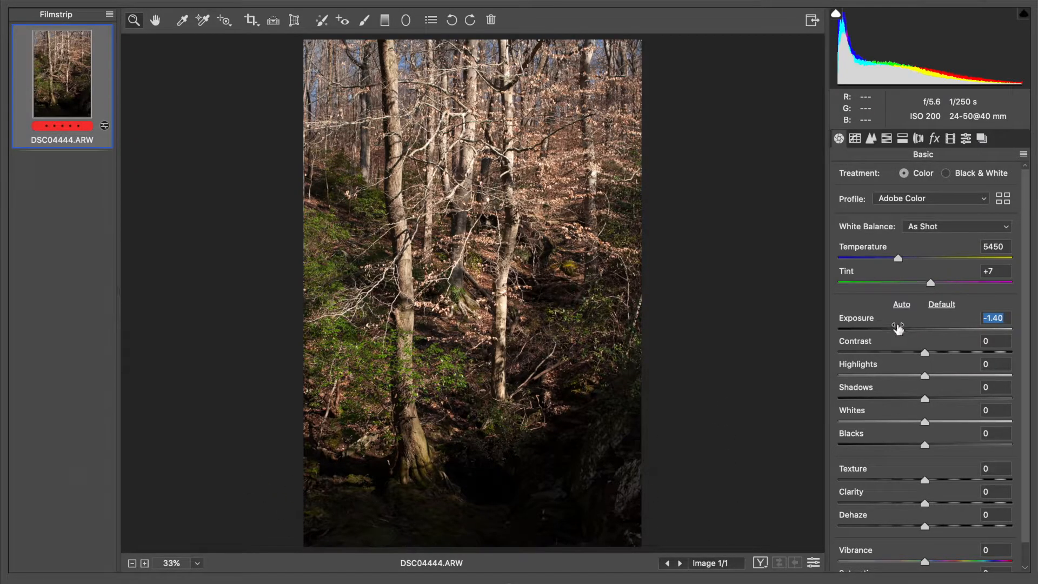
mouse_move(900, 329)
mouse_down()
mouse_move(854, 337)
mouse_move(903, 342)
mouse_move(895, 342)
mouse_up()
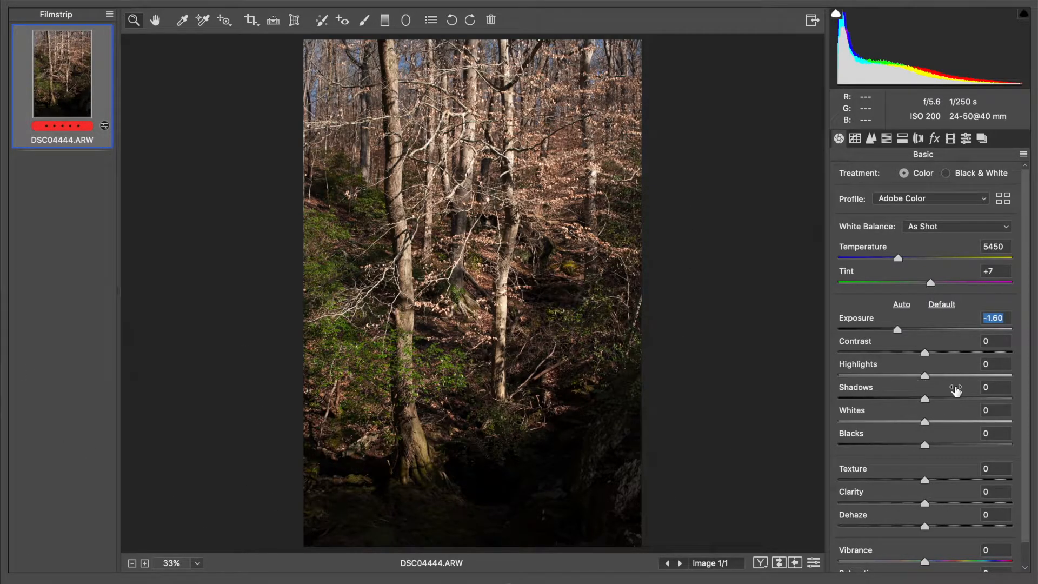
drag(948, 397, 1013, 400)
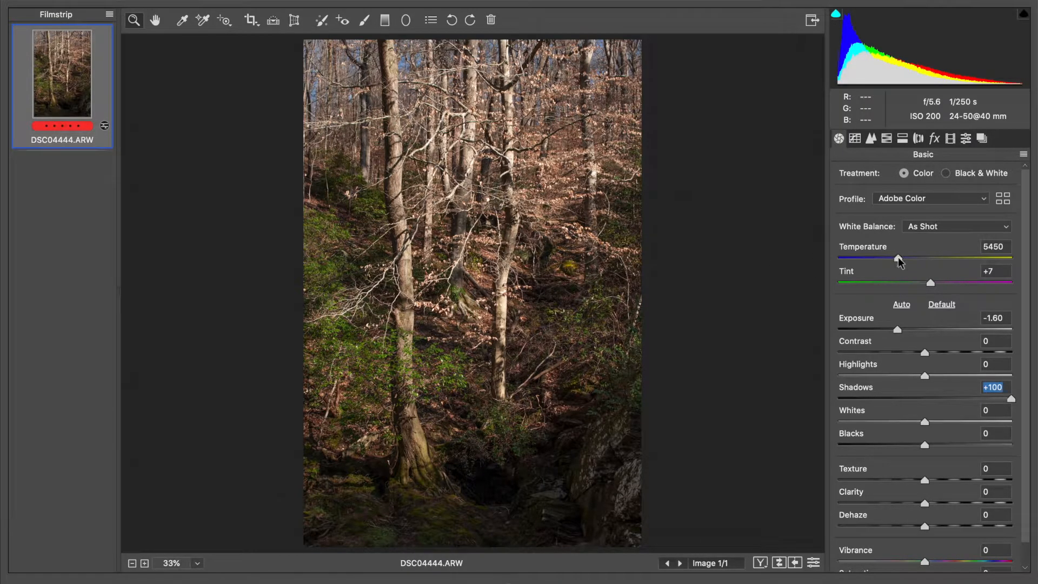
Step: Warm the white balance slightly by setting the Temperature to 5550
drag(897, 257, 899, 260)
drag(900, 257, 899, 256)
click(887, 139)
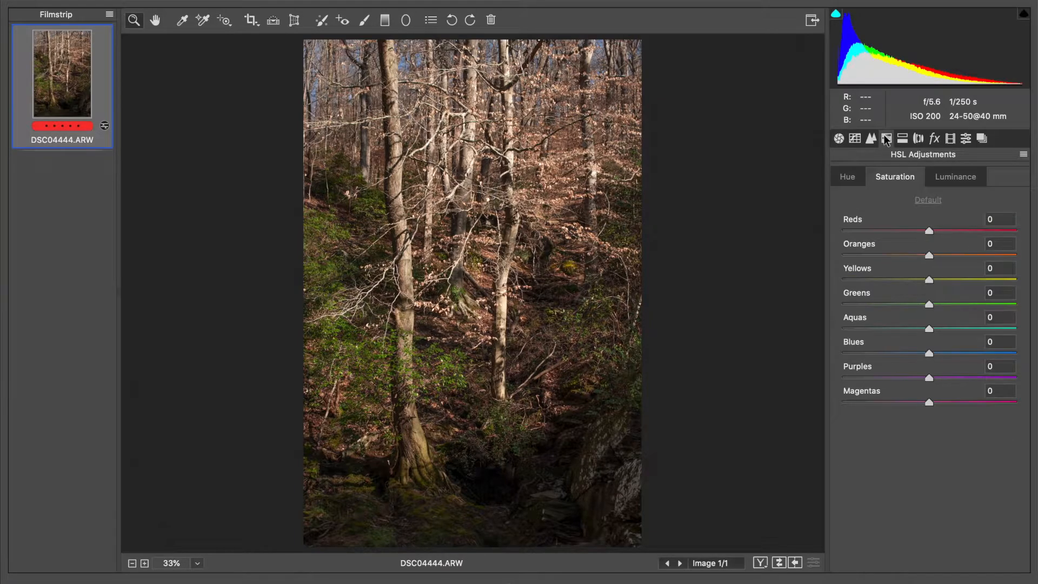
click(838, 139)
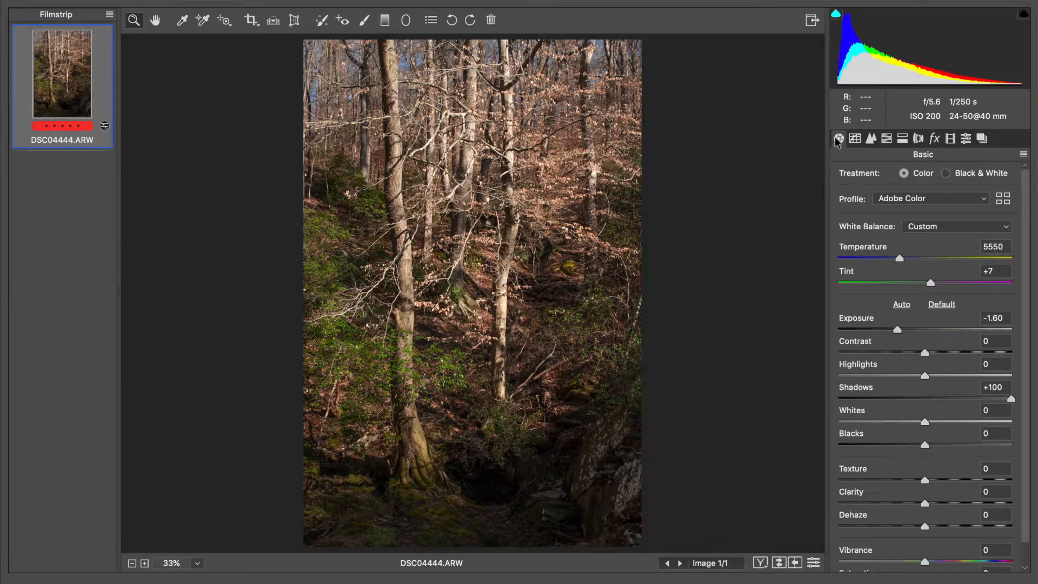
click(886, 139)
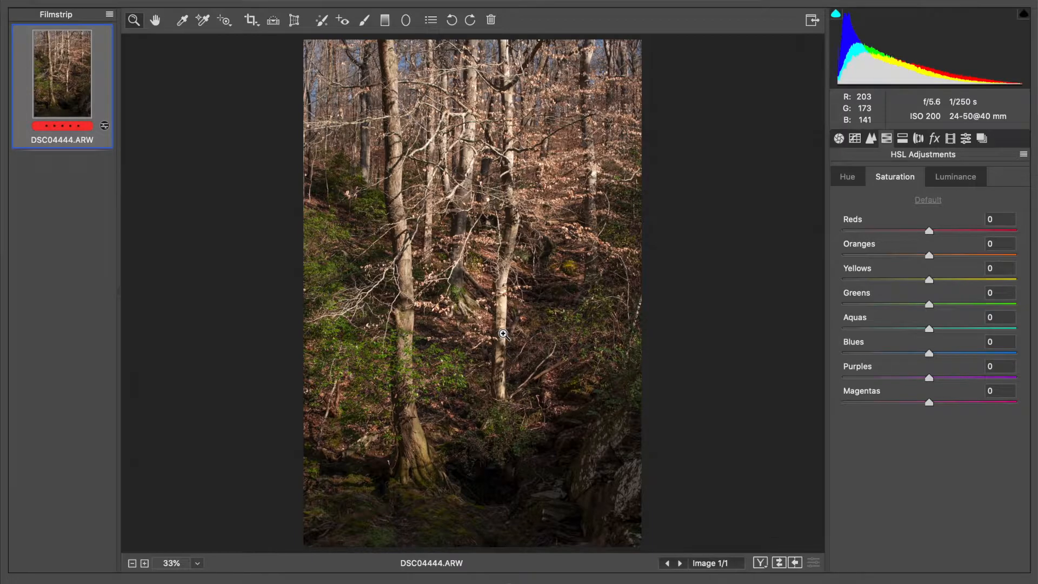
click(839, 141)
scroll(882, 410, down, 1)
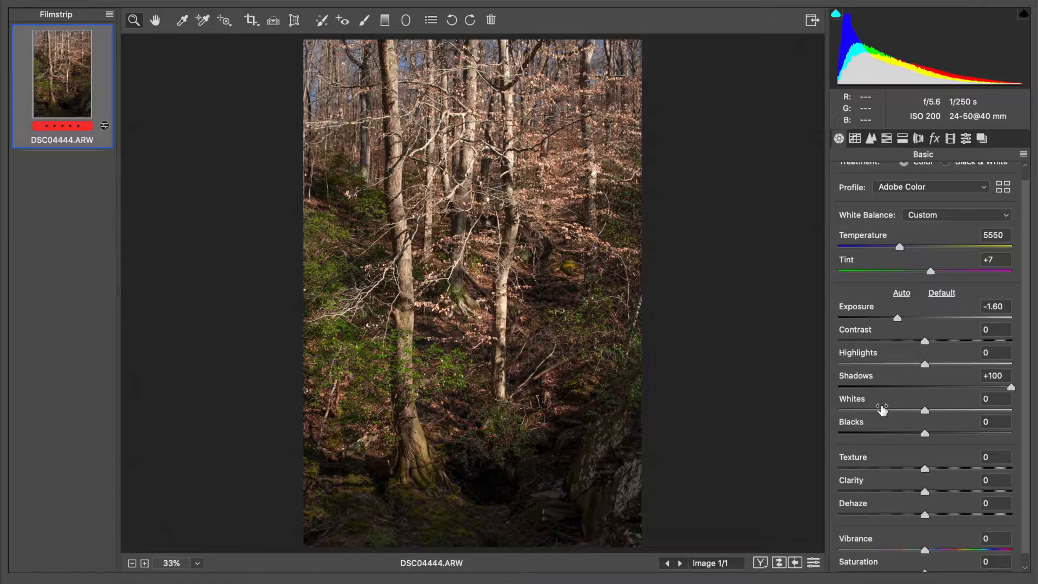
click(948, 550)
drag(948, 551, 974, 550)
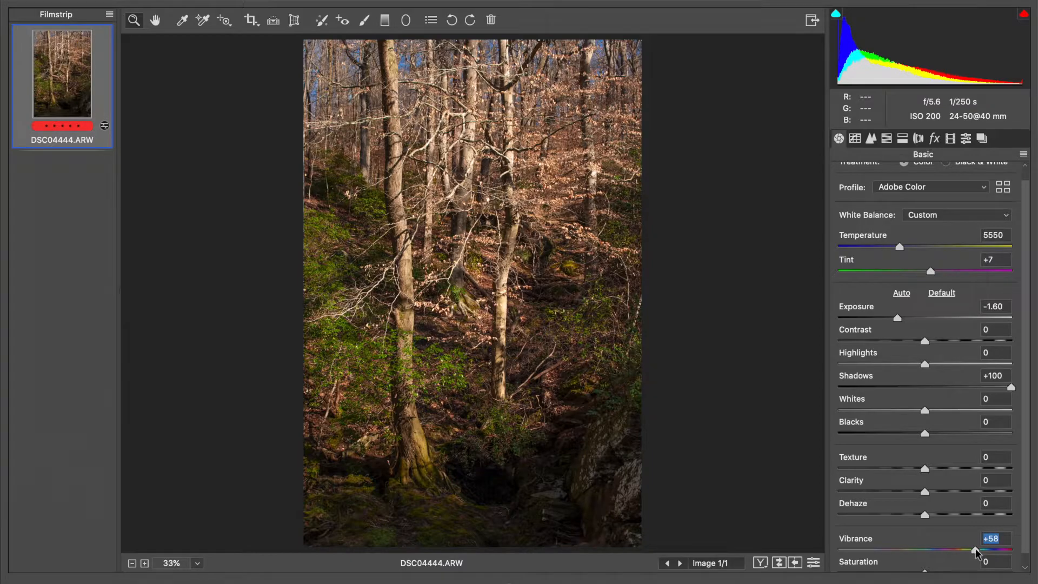
text(0)
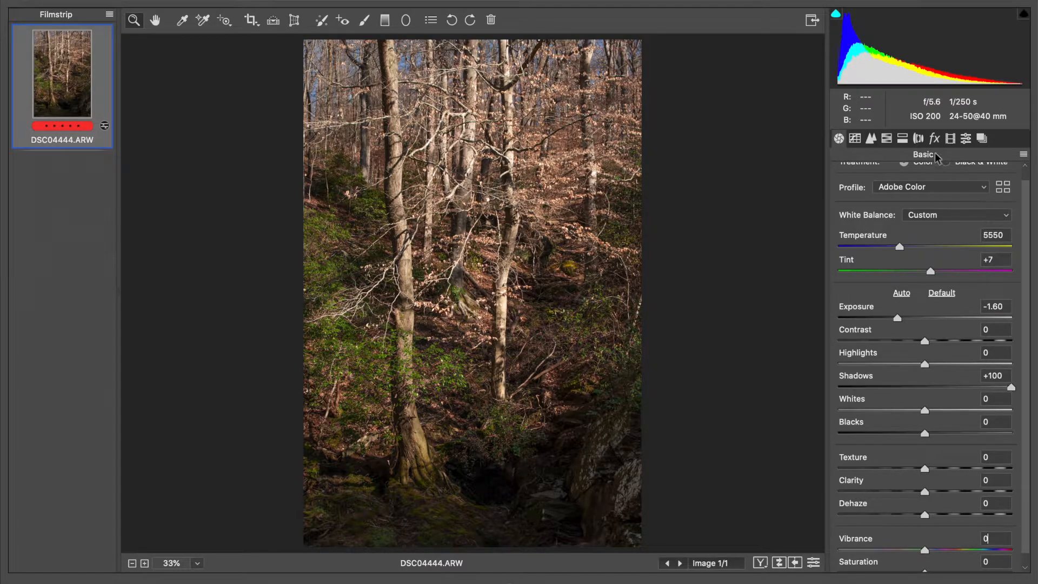
Step: Adjust the Greens luminance slightly and set the Greens saturation to +53 in the HSL adjustments
click(885, 140)
click(935, 180)
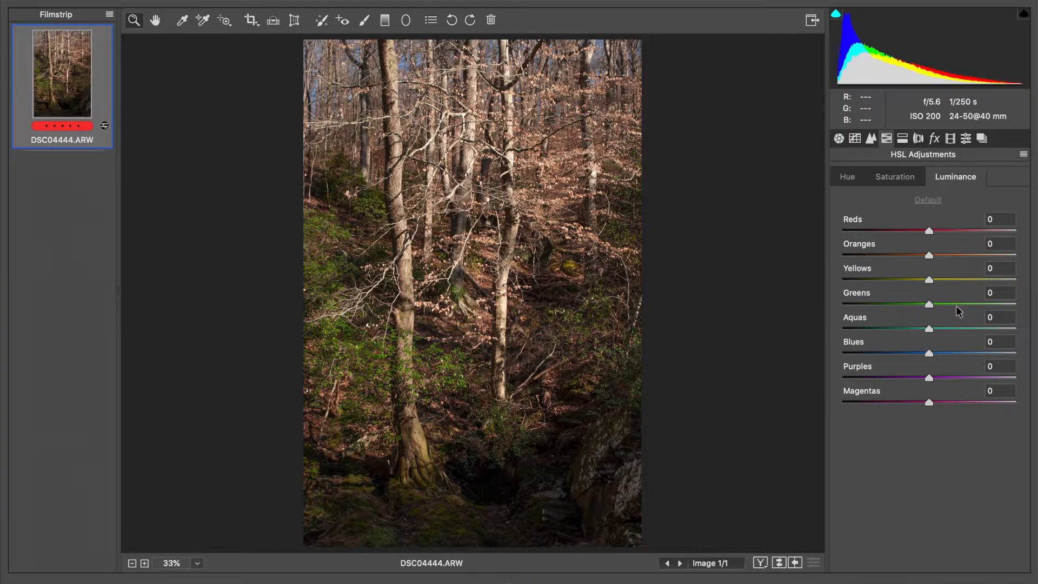
drag(956, 306, 961, 306)
click(882, 176)
drag(950, 303, 972, 274)
Step: Try the Greens hue toward yellow, then leave it shifted slightly toward aqua
click(847, 177)
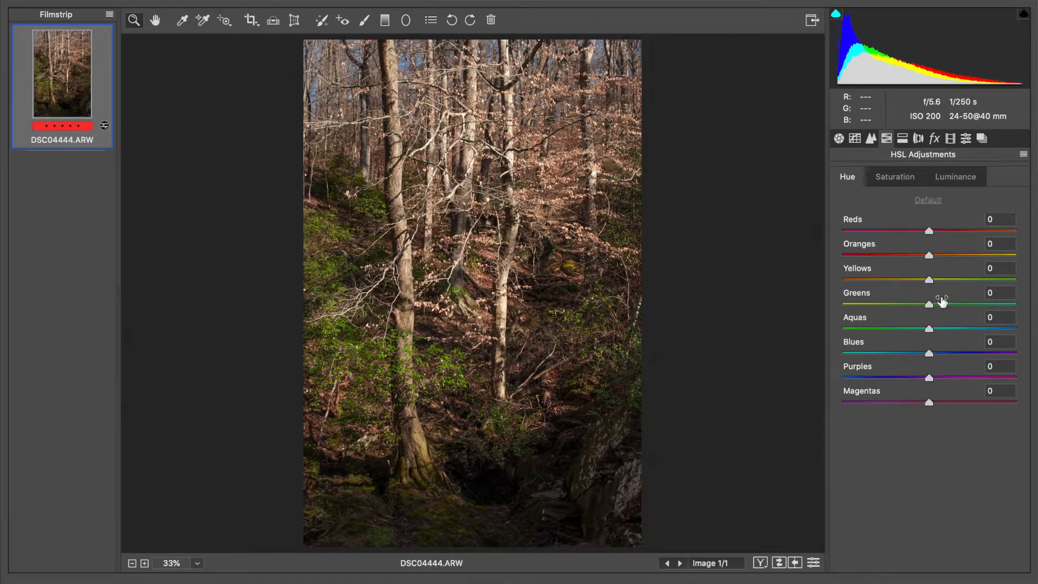
drag(929, 306, 892, 308)
drag(891, 305, 935, 313)
drag(936, 307, 936, 307)
Step: Set the Oranges saturation to +37
click(906, 176)
click(954, 255)
drag(953, 254, 959, 255)
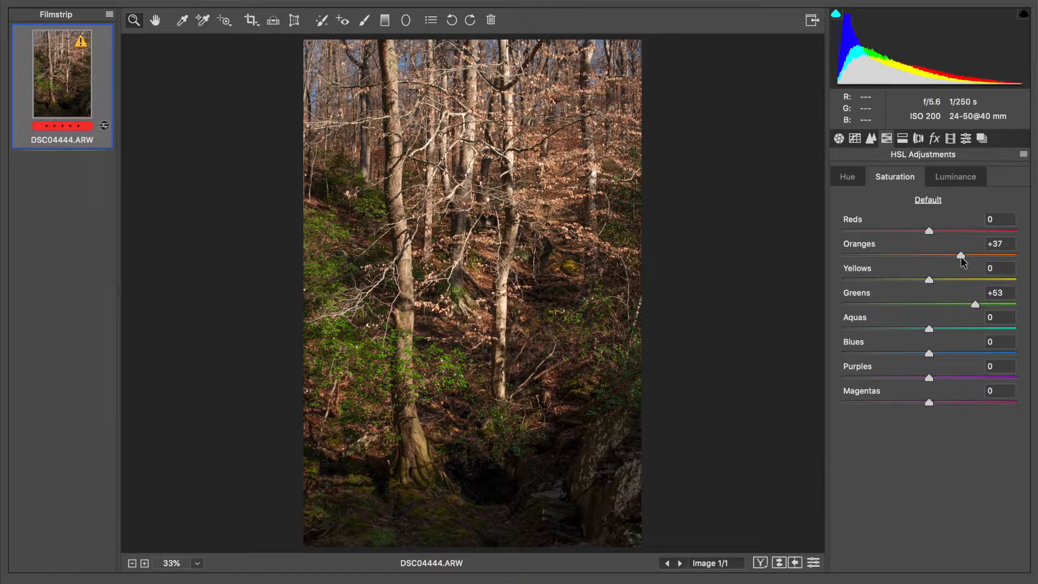
Step: Try the Yellows saturation at +68, reset it to 0, and set the Reds saturation to +29
drag(951, 280, 988, 281)
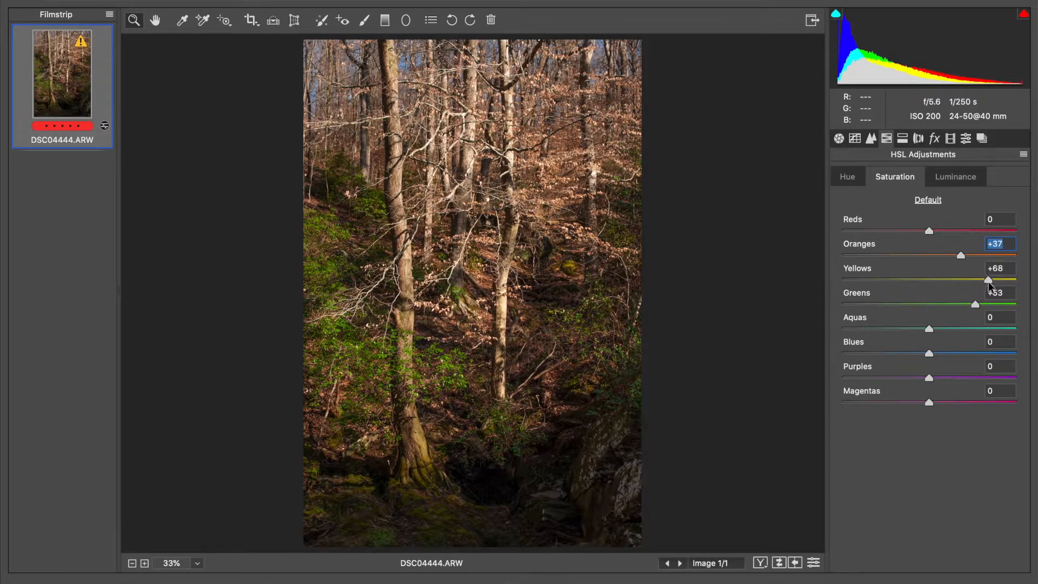
drag(948, 280, 935, 276)
text(0)
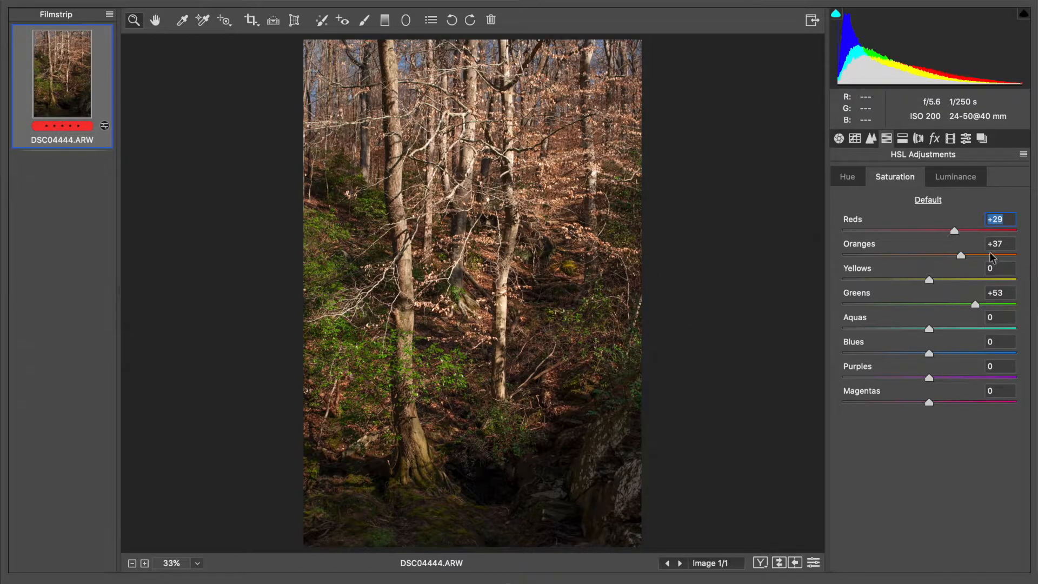
click(961, 254)
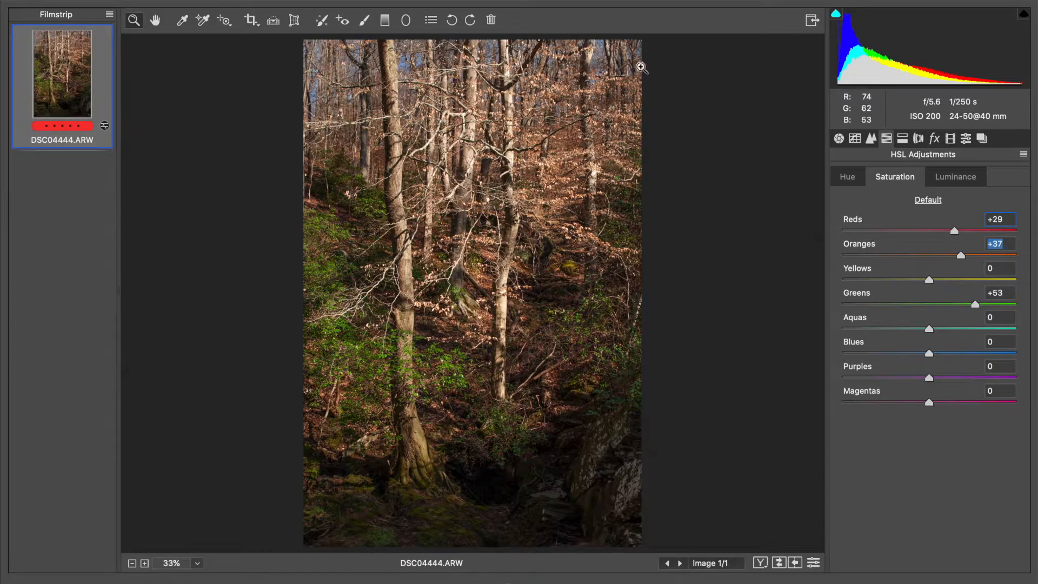
Step: Set the Blues saturation to +29 and return to the Basic adjustments
click(949, 353)
click(954, 353)
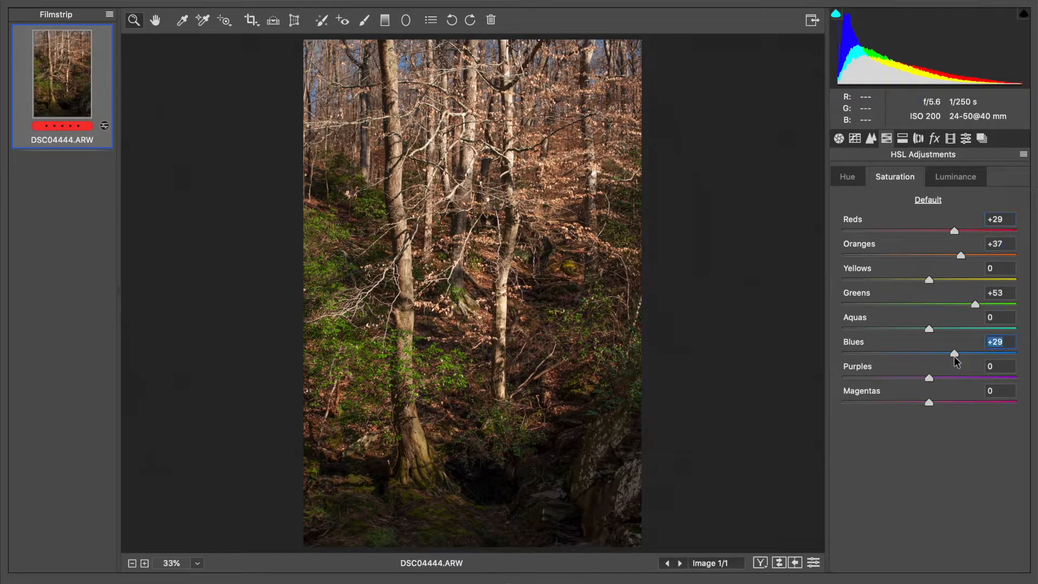
click(839, 139)
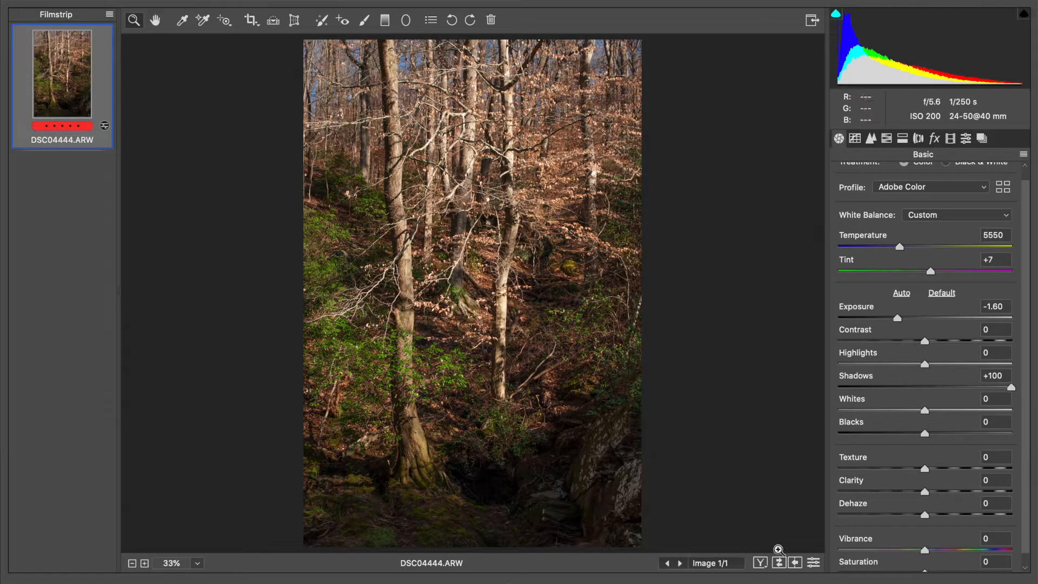
Step: Set up a new Adjustment Brush with Exposure +0.55, Contrast +11 and Clarity +14
click(365, 21)
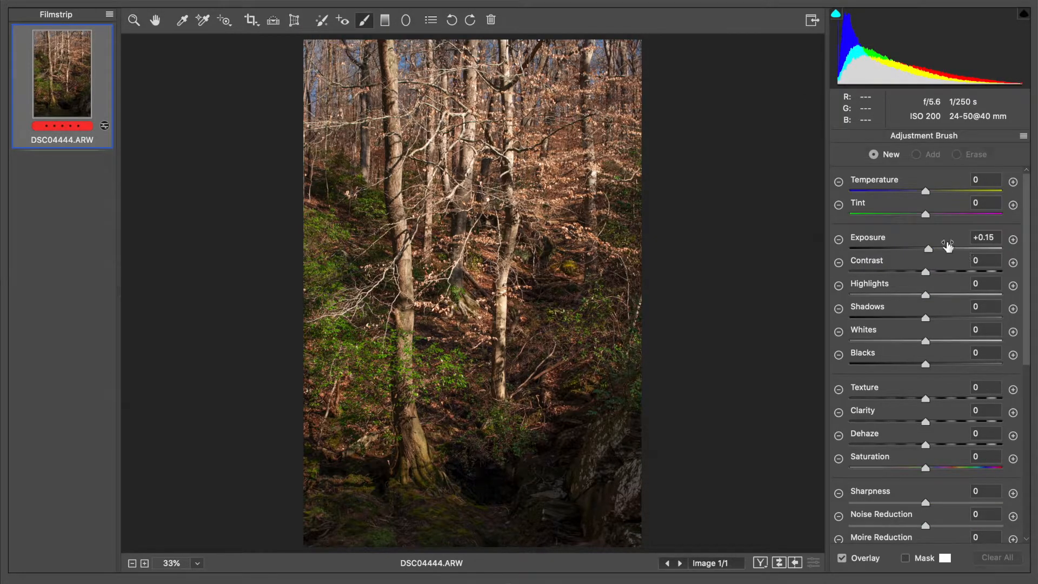
drag(934, 248, 935, 249)
click(935, 249)
drag(927, 420, 936, 422)
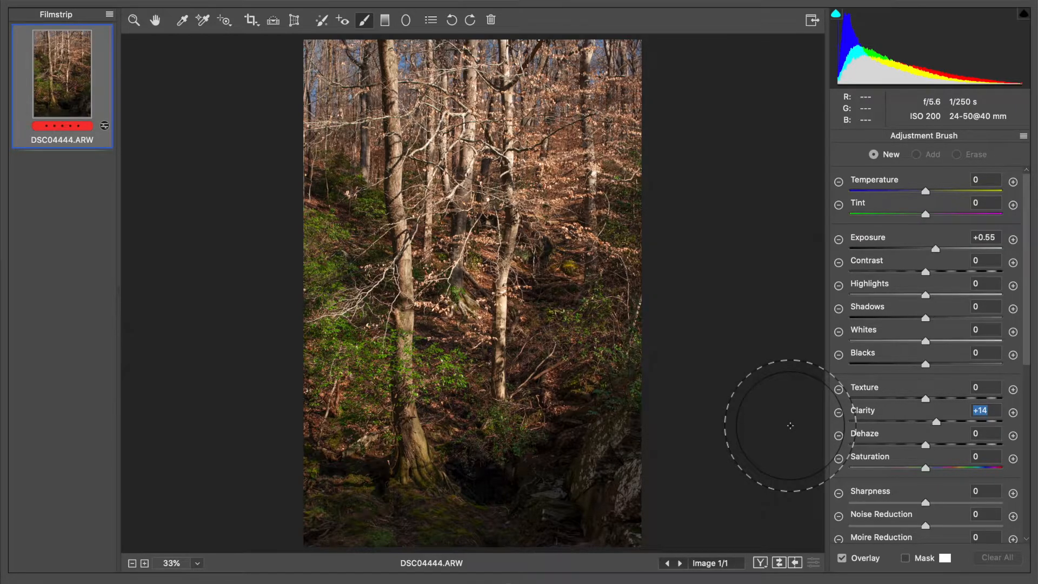
click(934, 272)
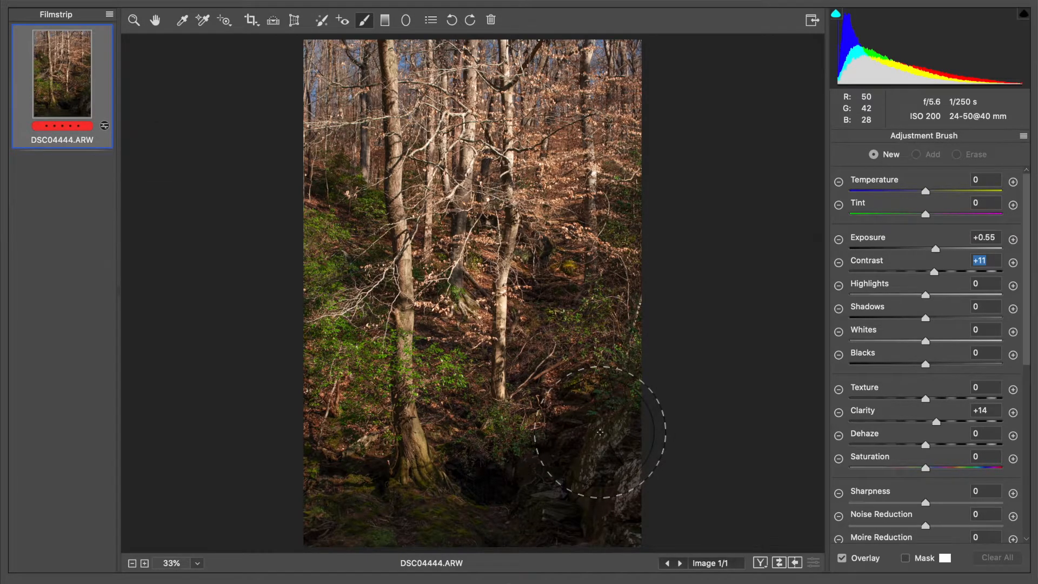
Step: Enlarge the brush slightly and paint over the dark rocks and the shaded ground along the photo's lower edge
key(bracketright)
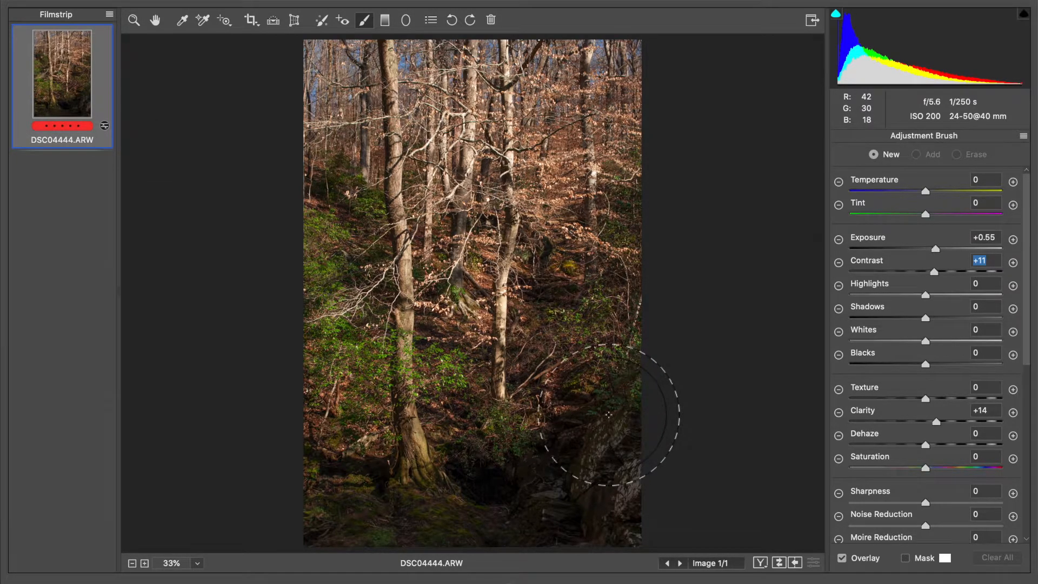
mouse_move(611, 401)
mouse_down()
mouse_move(538, 504)
mouse_move(345, 543)
mouse_up()
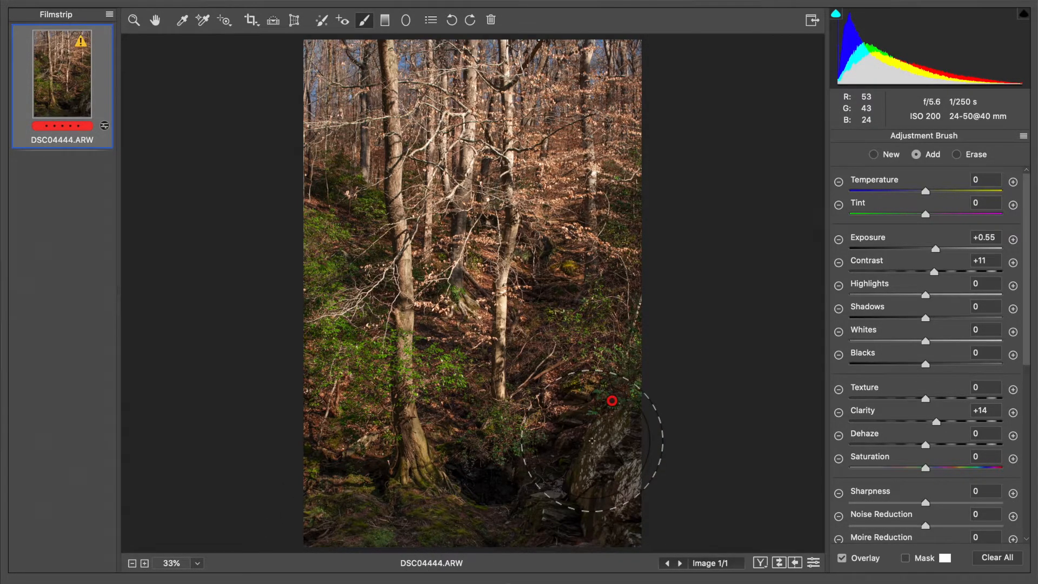
Step: Refine the brushed area to Clarity +28 and Contrast +18, trying Exposure +0.70 before returning it to +0.55
click(946, 422)
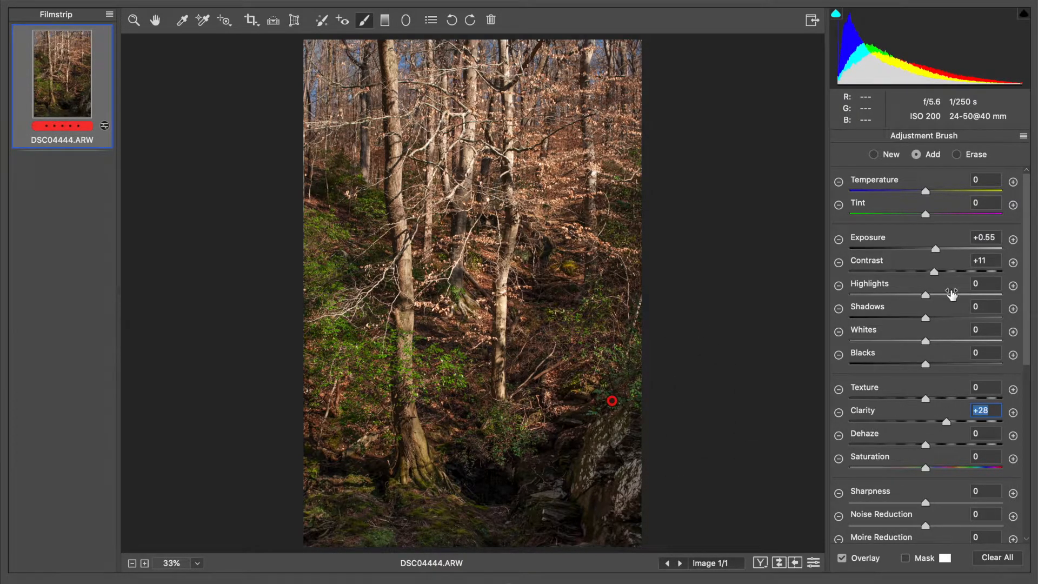
click(939, 247)
click(940, 248)
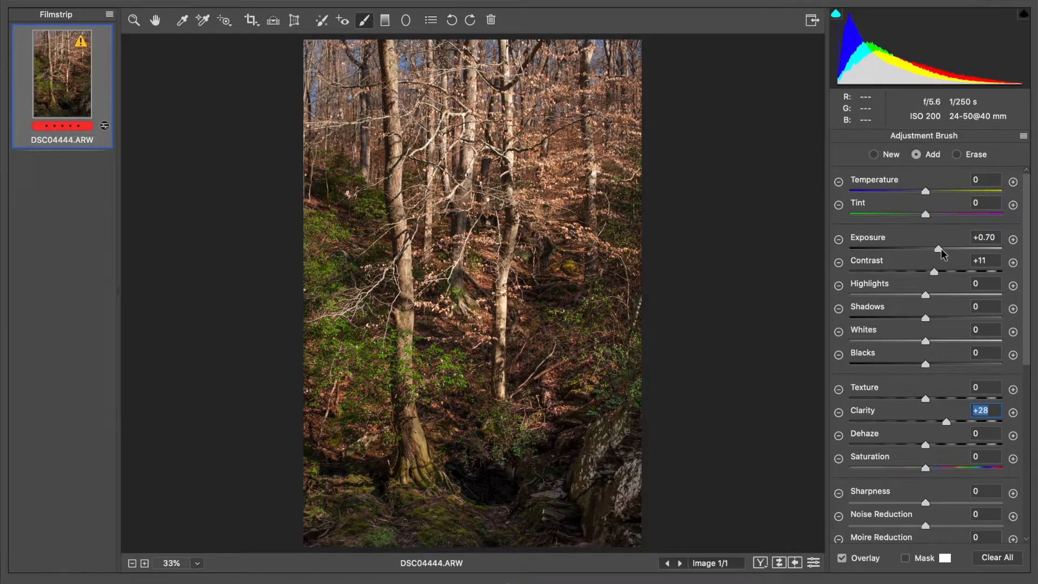
click(939, 249)
click(939, 249)
click(939, 270)
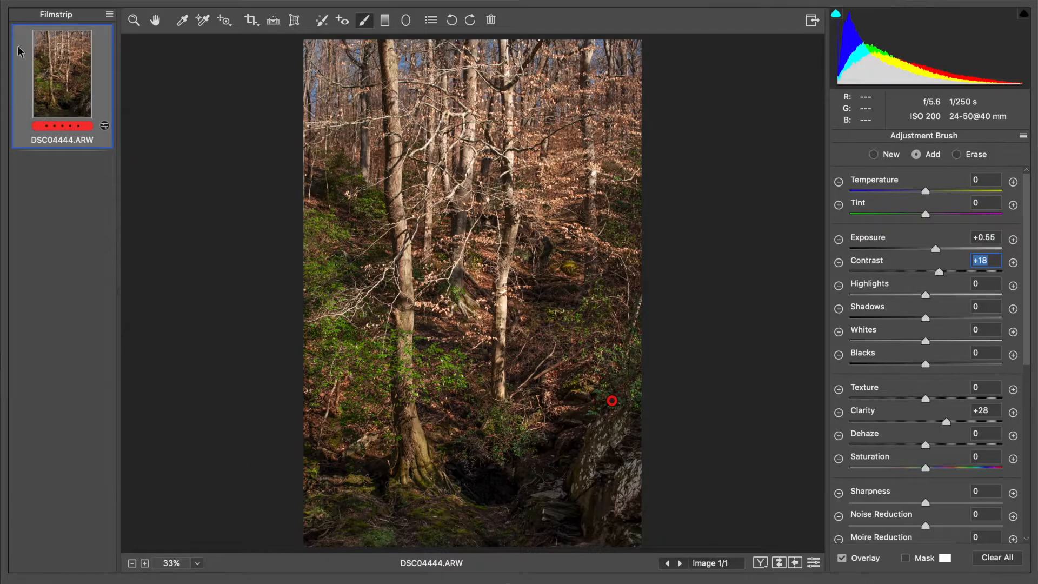
Step: Inspect the photo at 100% zoom and enable Remove Chromatic Aberration in the lens corrections
click(152, 24)
click(197, 562)
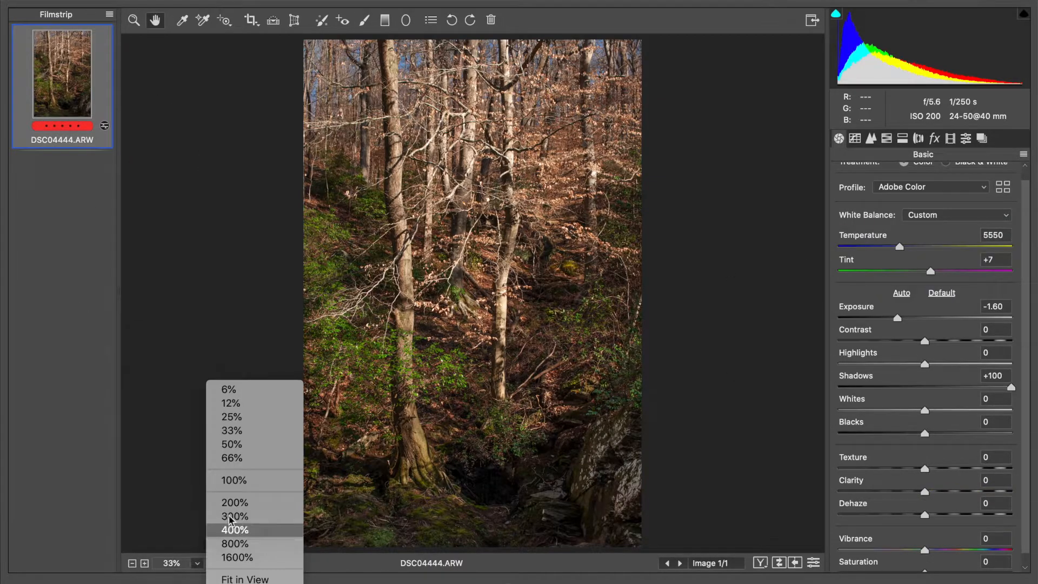
click(261, 481)
scroll(558, 430, down, 10)
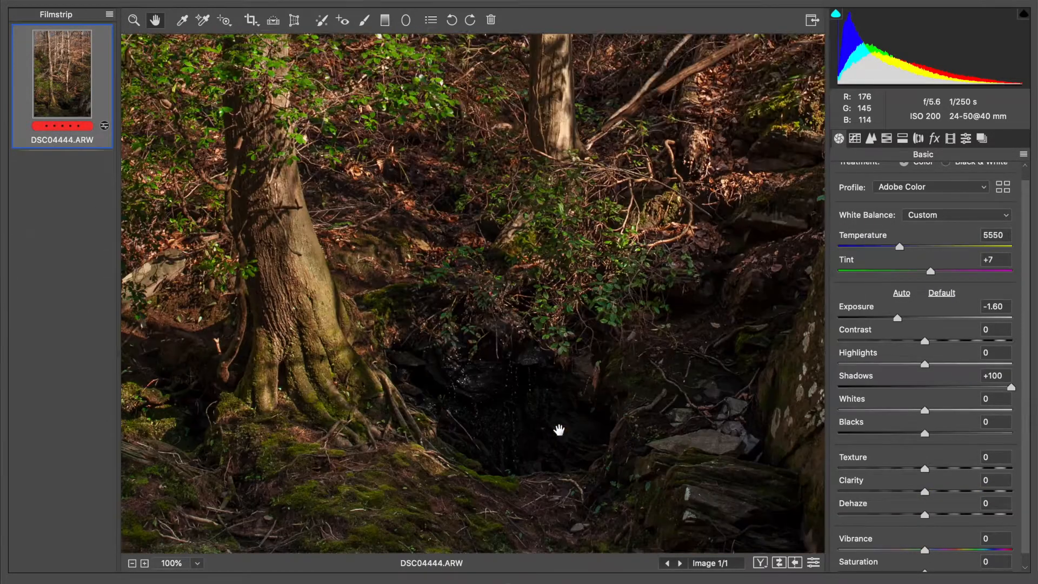
scroll(559, 430, up, 10)
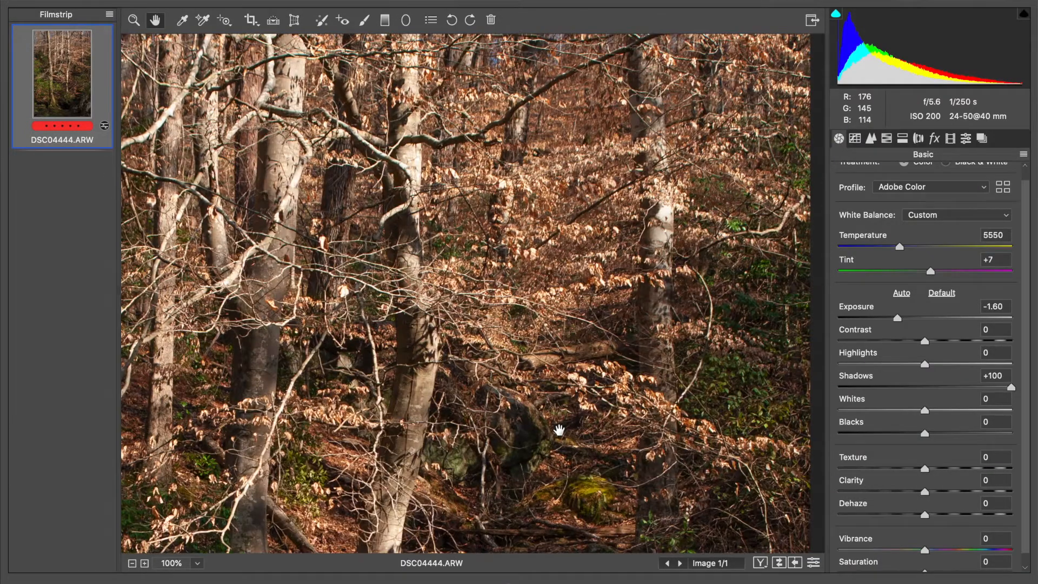
scroll(659, 385, down, 10)
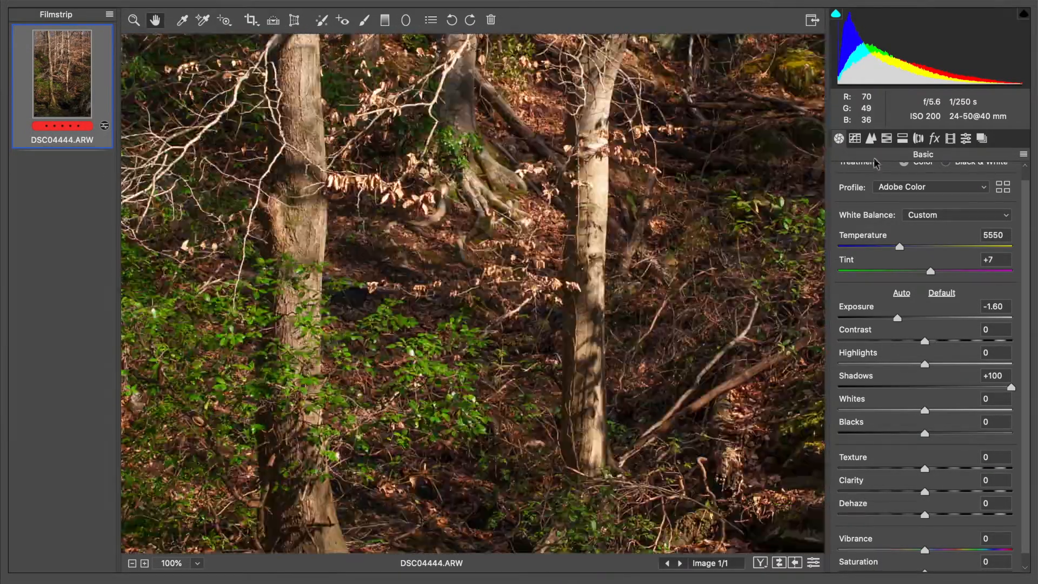
click(917, 139)
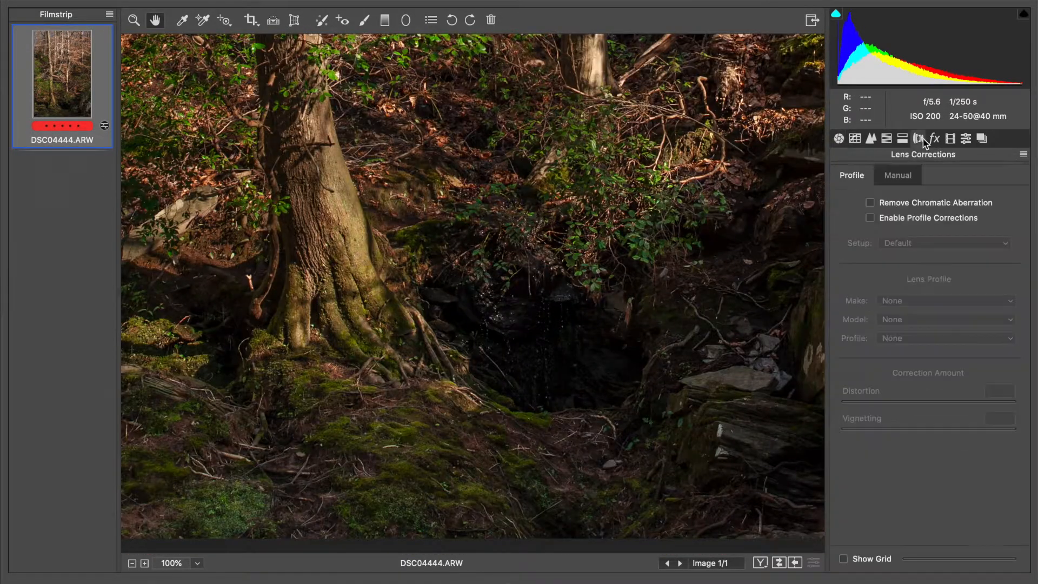
click(910, 199)
Step: Examine the branches and rocks at 100% for colour fringing, then return the view to 33%
scroll(285, 232, up, 10)
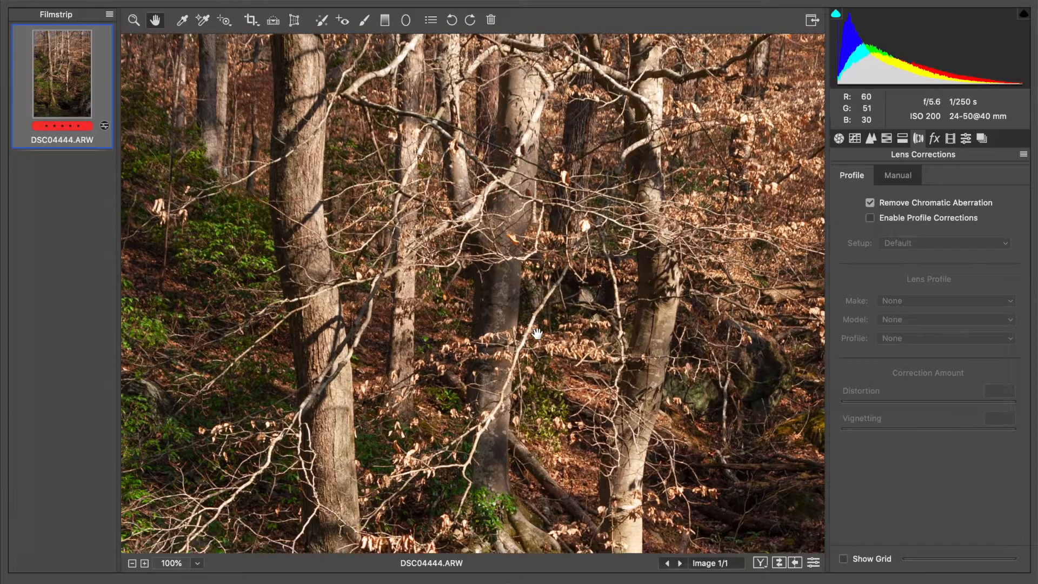
scroll(537, 333, down, 10)
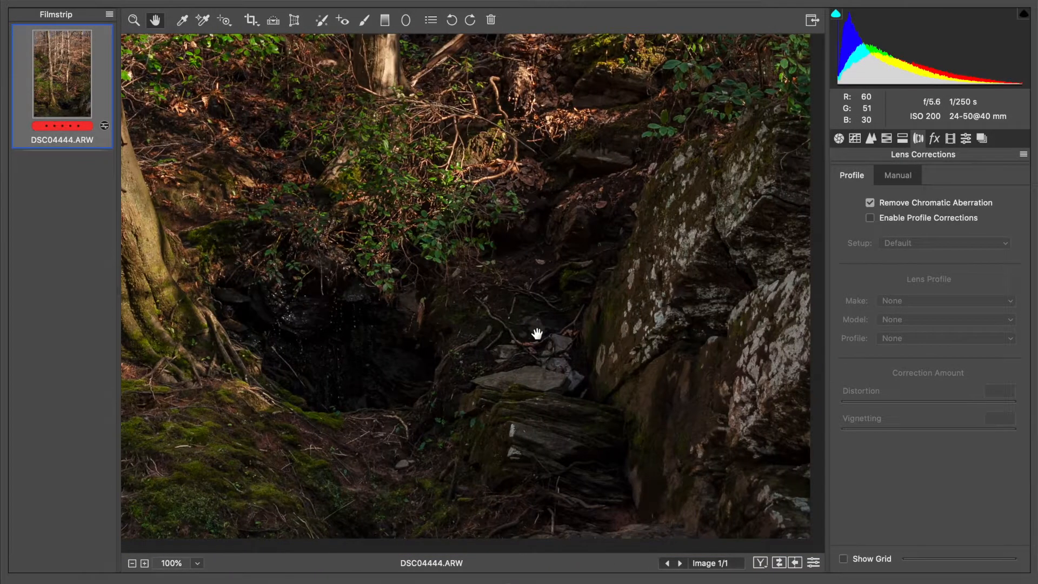
scroll(536, 333, left, 6)
scroll(718, 438, right, 6)
click(172, 562)
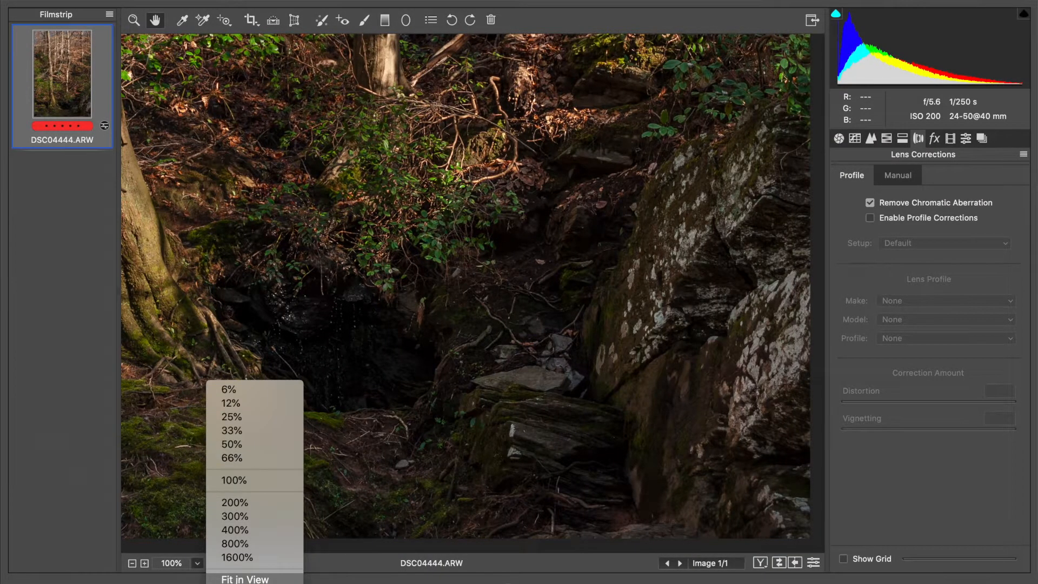
click(231, 431)
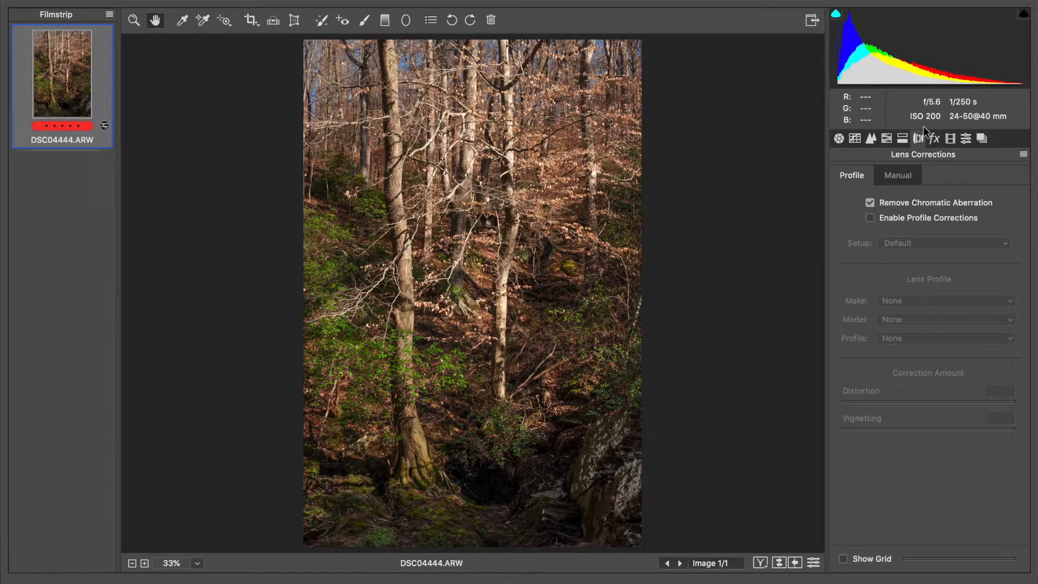
Step: Darken the photo's edges with a Highlight Priority post-crop vignette, setting Amount to -32 and Midpoint to 68
click(934, 139)
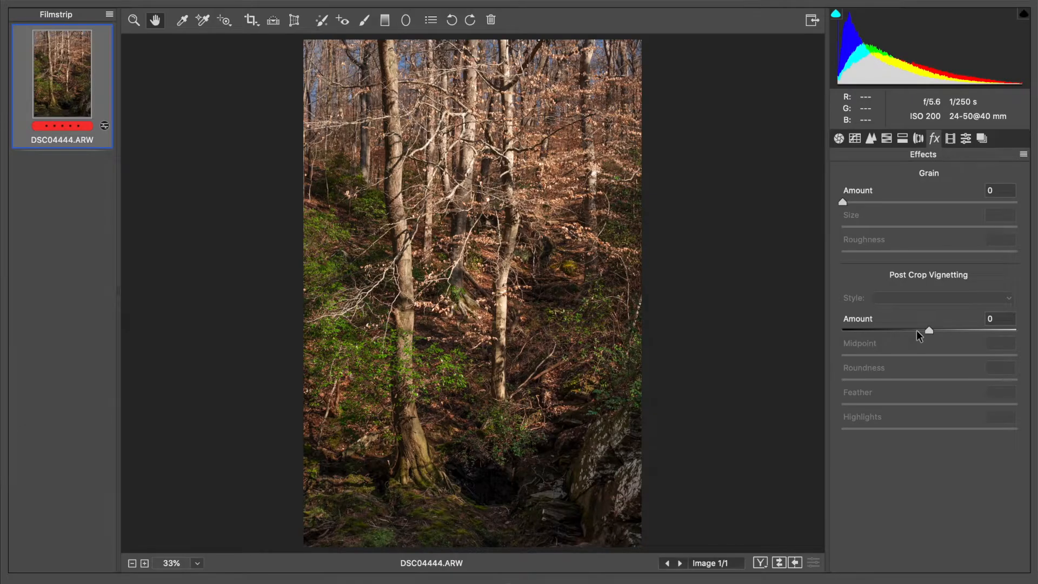
drag(916, 330, 906, 332)
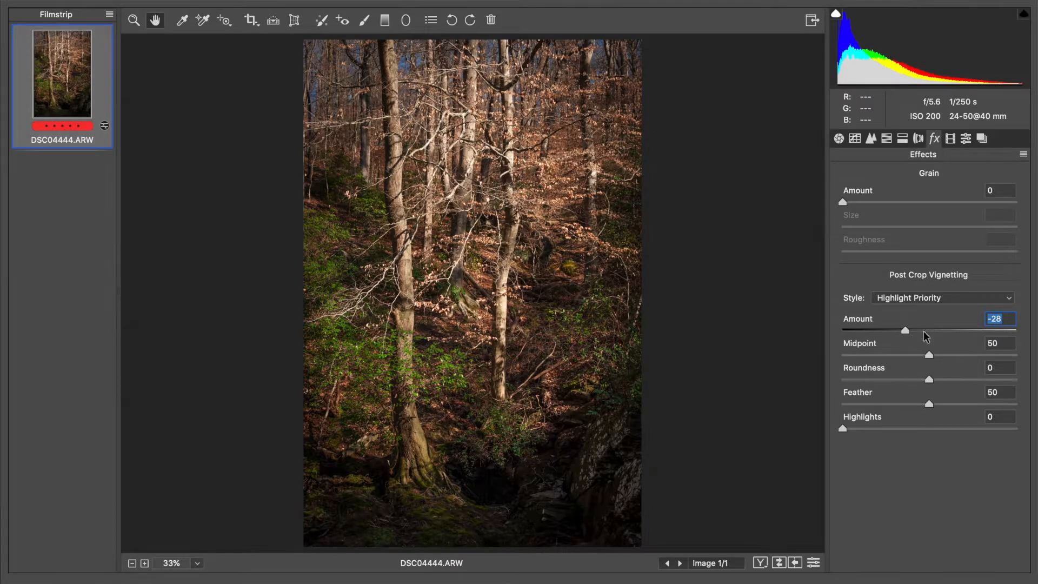
click(923, 330)
drag(921, 330, 902, 330)
click(938, 354)
mouse_move(951, 355)
mouse_down()
mouse_move(974, 356)
mouse_move(955, 358)
mouse_up()
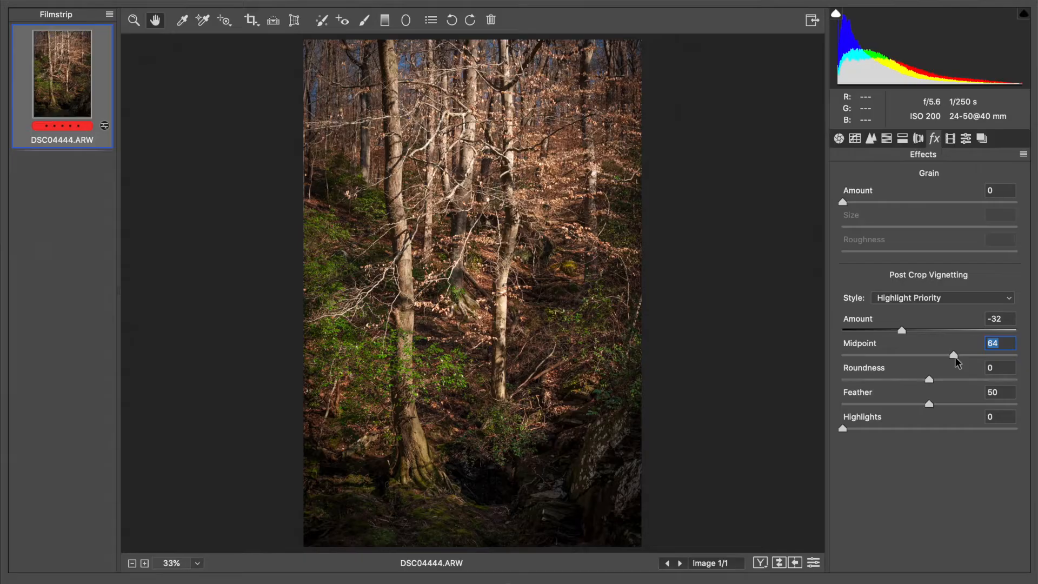
drag(954, 356, 956, 358)
Step: Reselect the brushed adjustment on the lower rocks and set Exposure +0.80, Contrast +20, Clarity +29 and Saturation +13
click(365, 20)
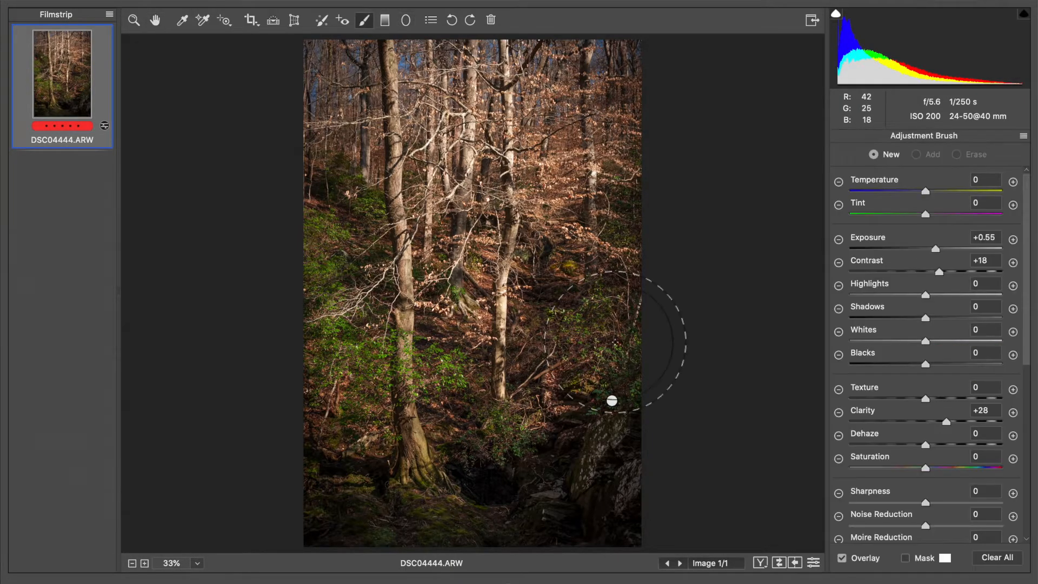
click(612, 400)
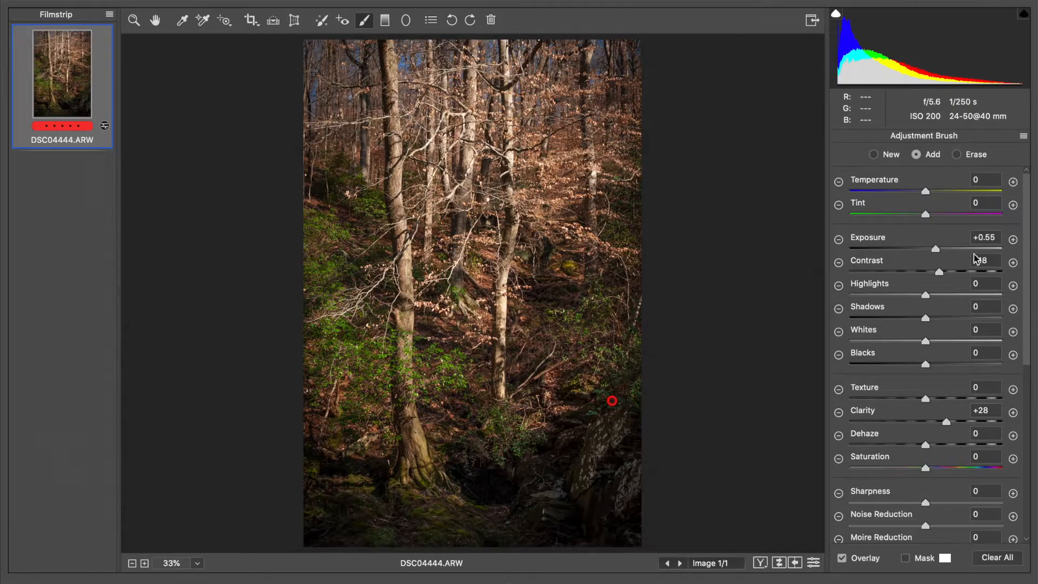
drag(937, 249, 941, 252)
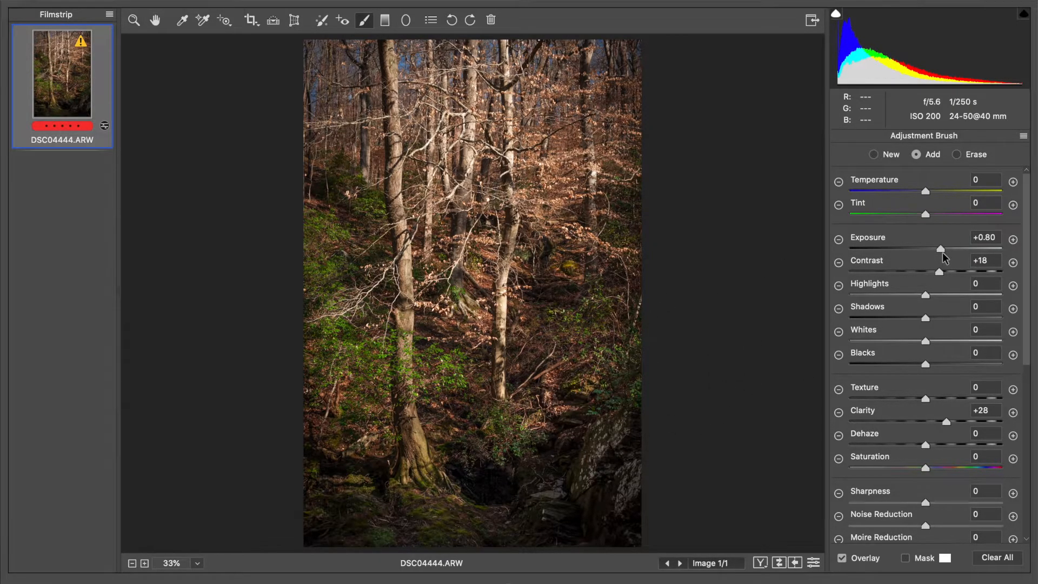
drag(950, 422, 950, 422)
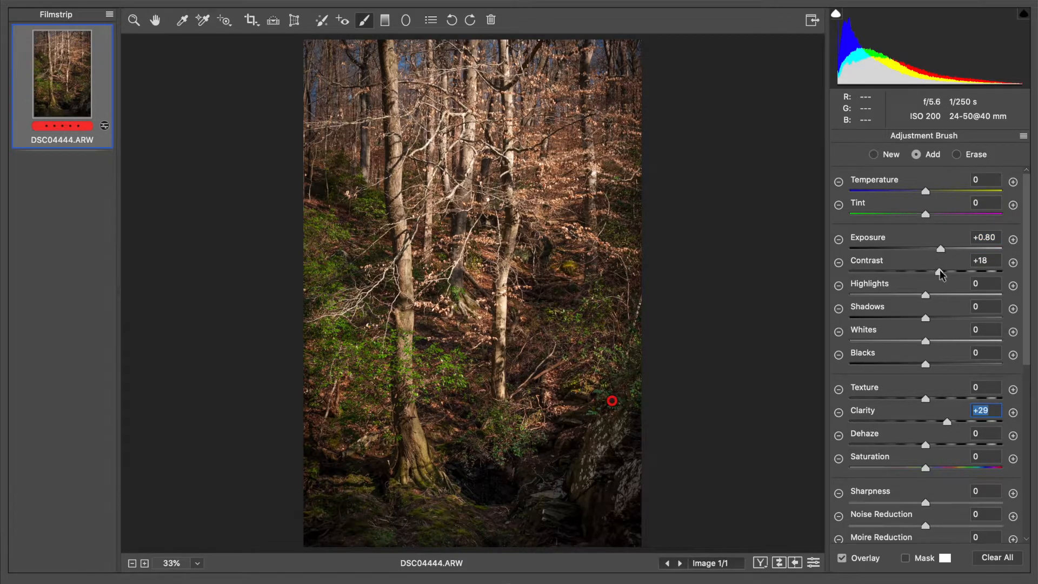
drag(939, 270, 940, 270)
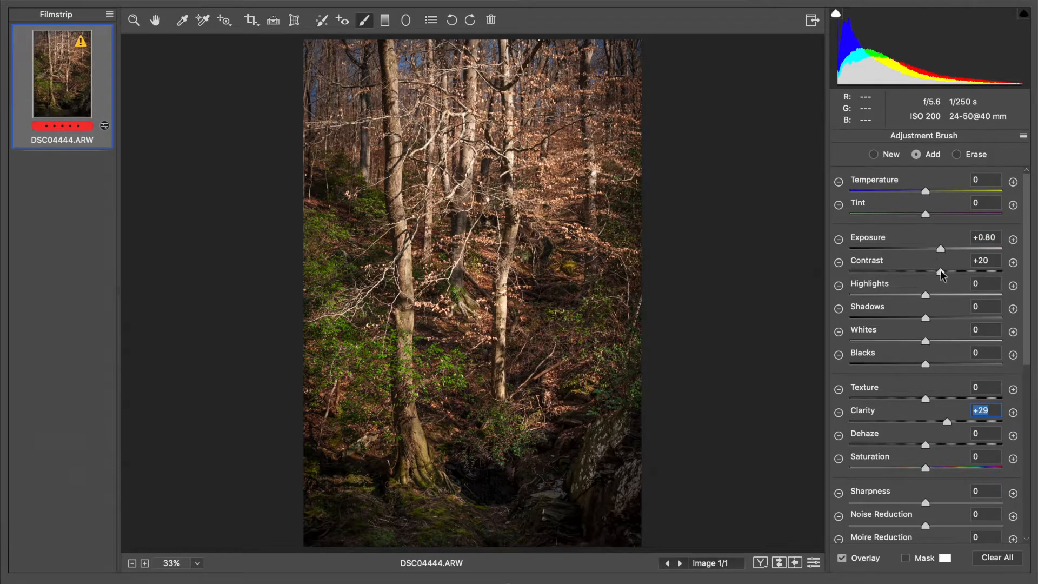
click(940, 469)
drag(938, 468, 937, 473)
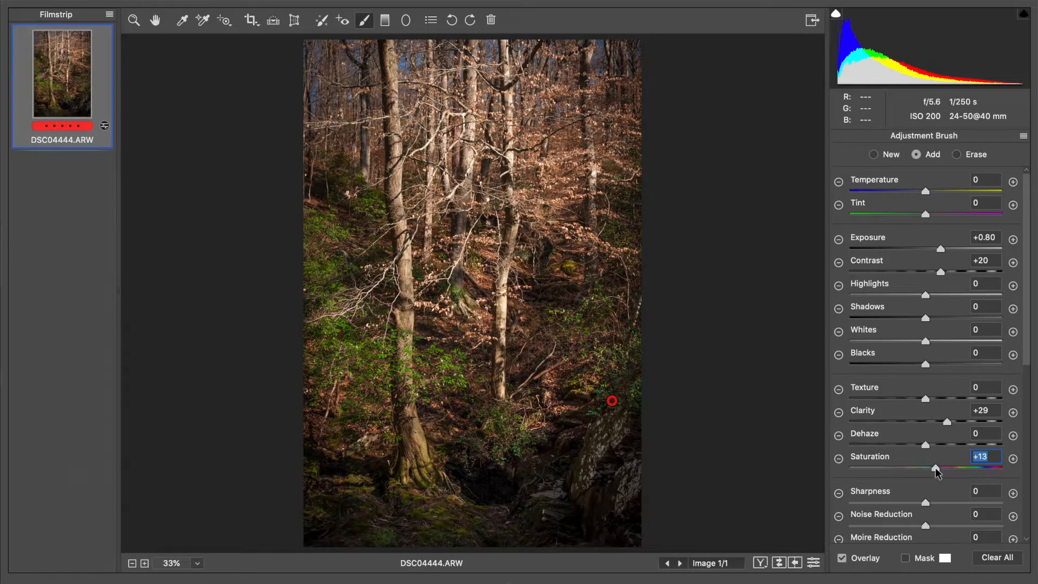
click(155, 20)
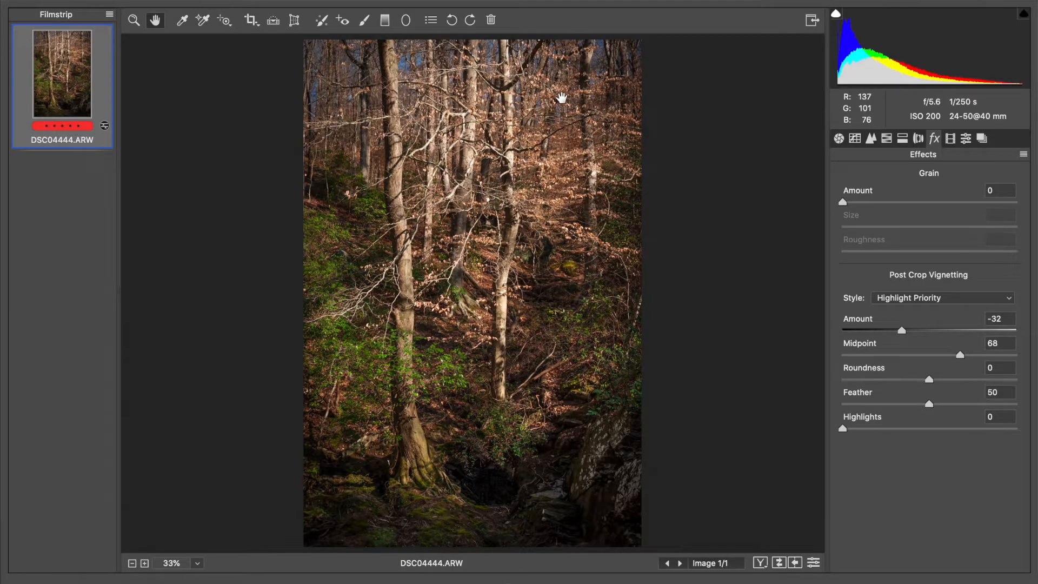
Step: Draw a graduated filter down from the photo's upper edge into the treetops with Exposure +0.25 and Contrast, Clarity and Saturation at 0
click(384, 20)
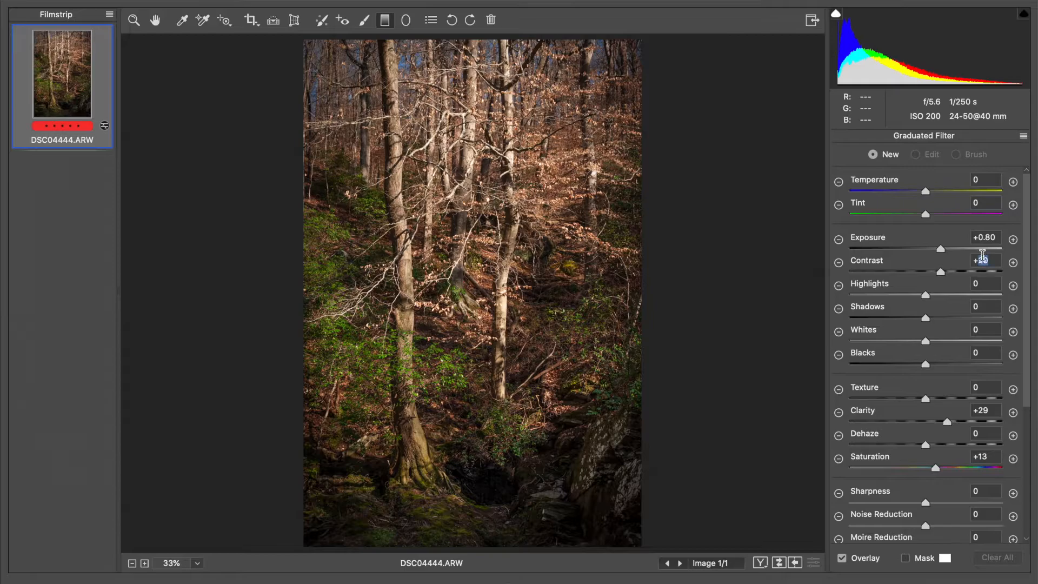
text(000)
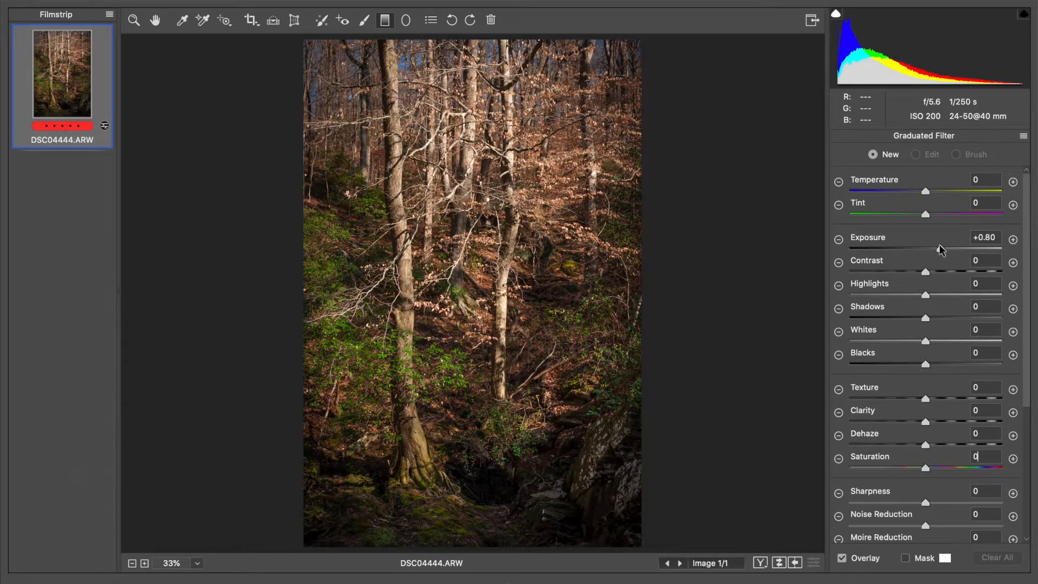
drag(937, 250, 927, 248)
drag(469, 39, 470, 125)
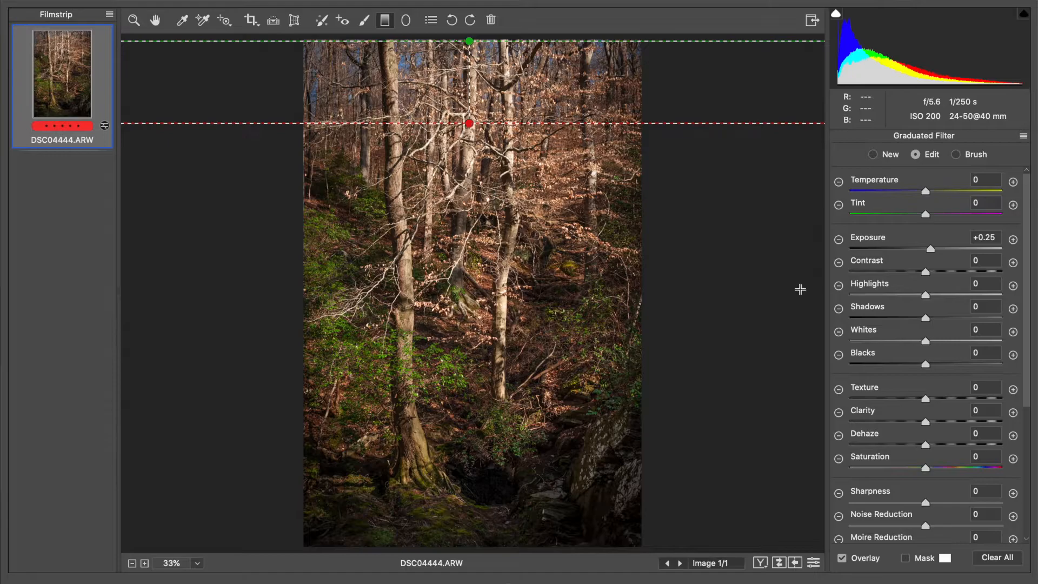
Step: Reposition the graduated filter's starting line beyond the photo's upper edge and finish editing the filter
drag(488, 42, 480, 76)
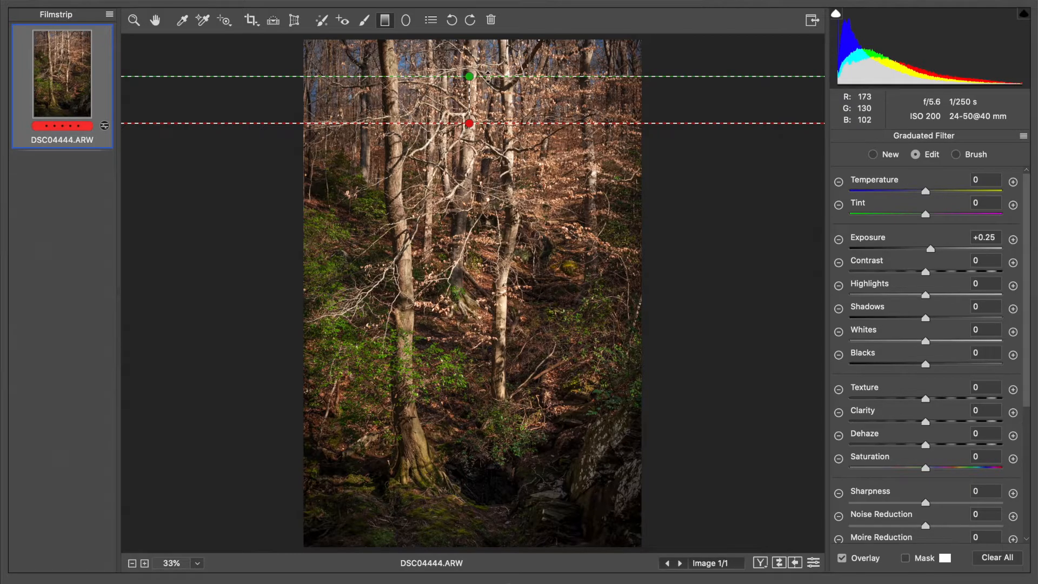
drag(488, 76, 495, 26)
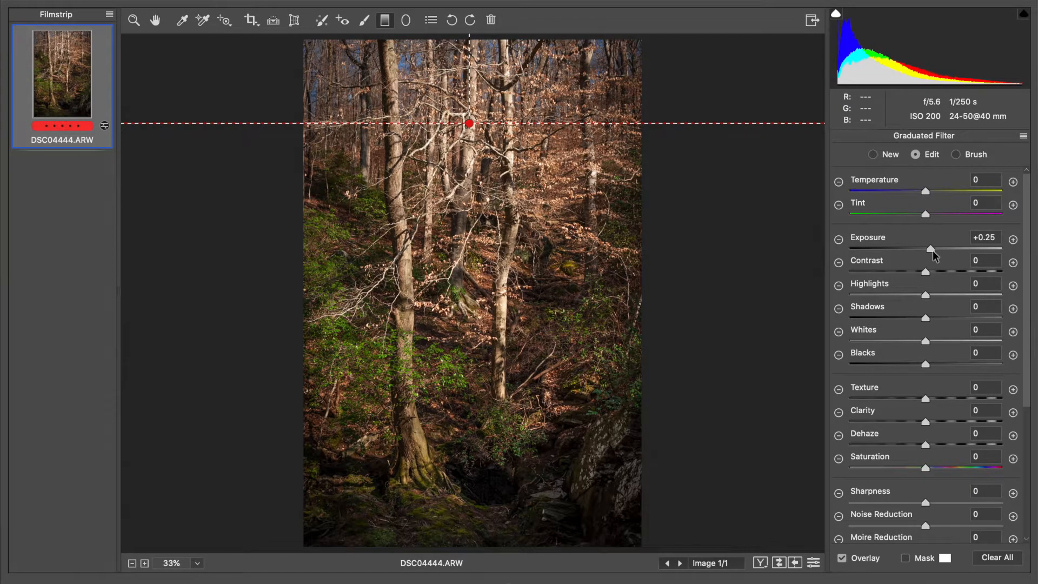
click(933, 251)
click(155, 20)
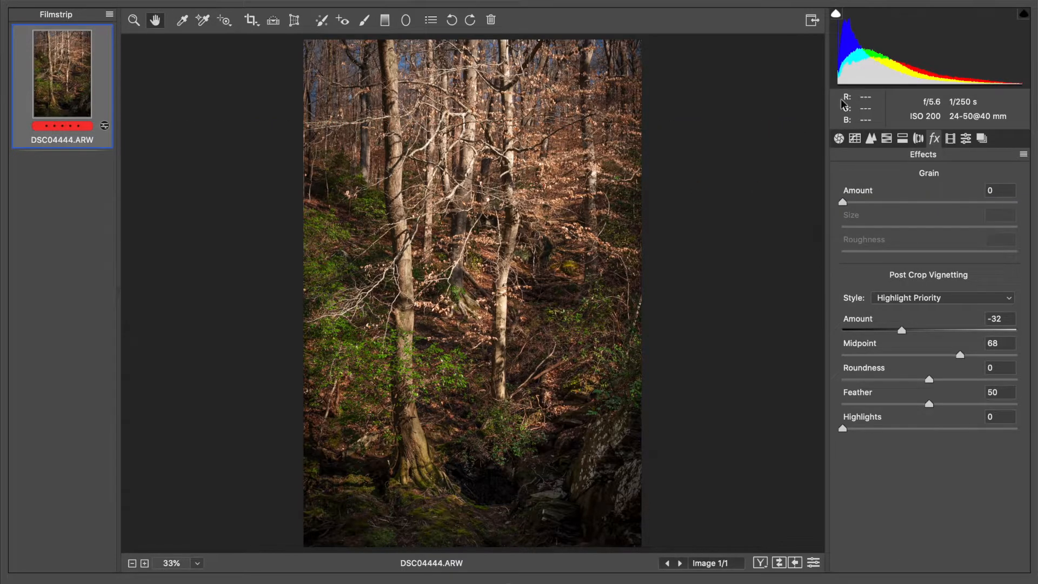
Step: Raise the photo's overall Contrast to about +9 and warm the white balance Temperature slightly
click(838, 139)
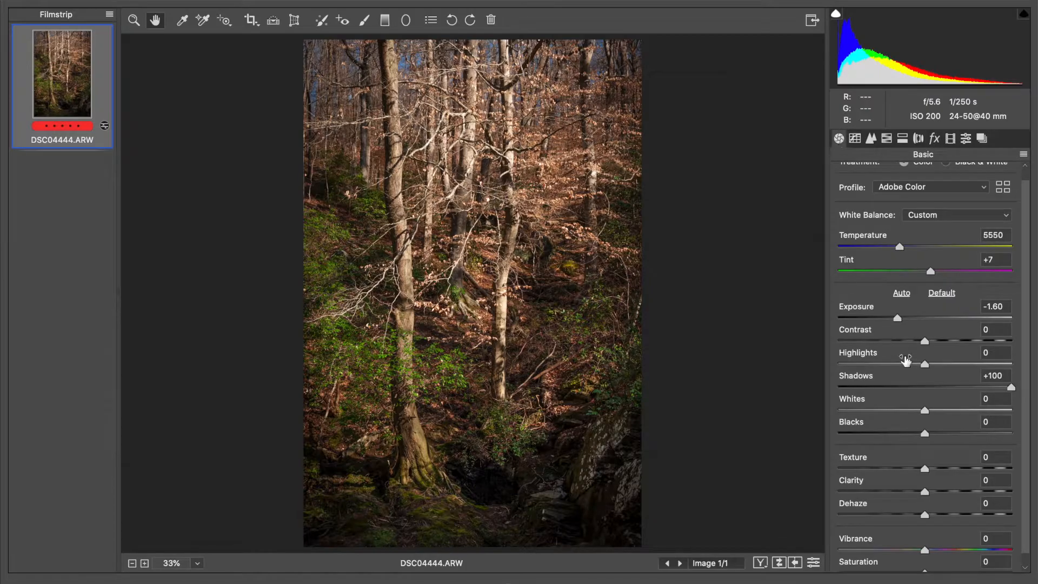
drag(924, 341, 933, 343)
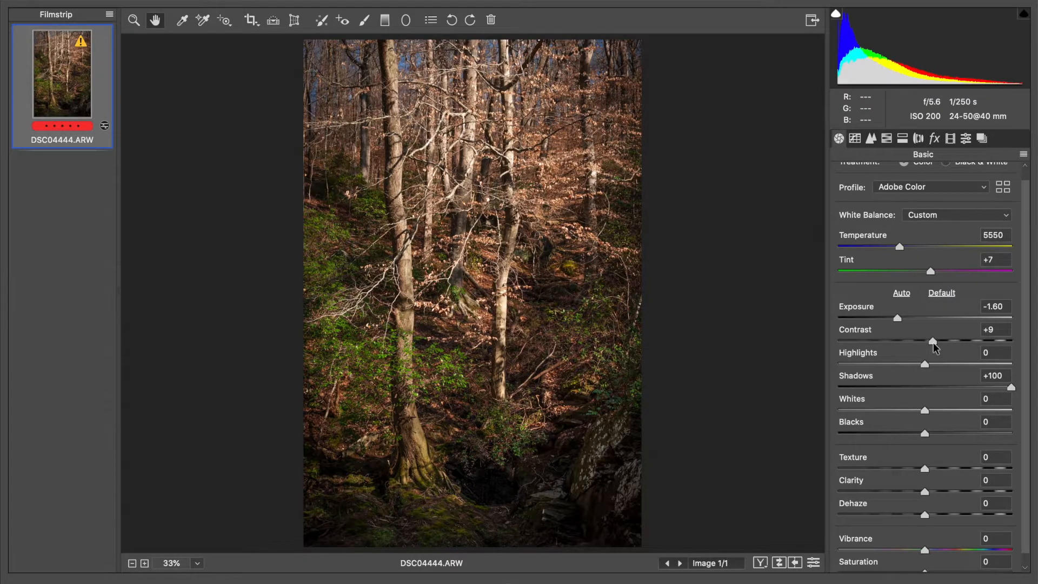
drag(932, 342, 933, 342)
drag(900, 247, 904, 251)
drag(903, 248, 902, 248)
Step: Lower the Blues luminance to deepen the sky and set the Blues saturation to +42
click(888, 139)
click(956, 177)
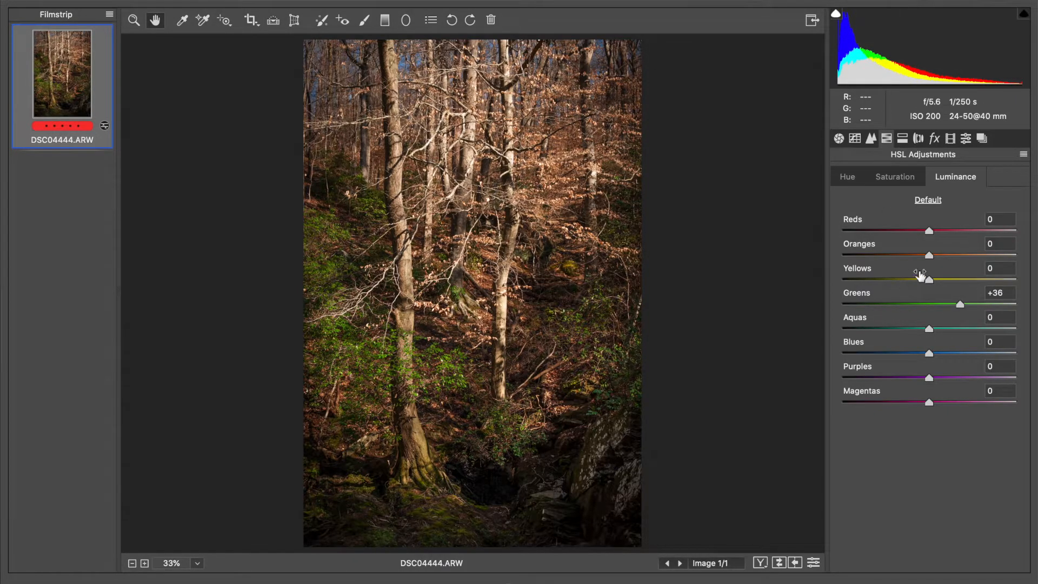
click(921, 354)
mouse_move(903, 355)
mouse_down()
mouse_move(887, 357)
mouse_move(911, 361)
mouse_up()
click(908, 176)
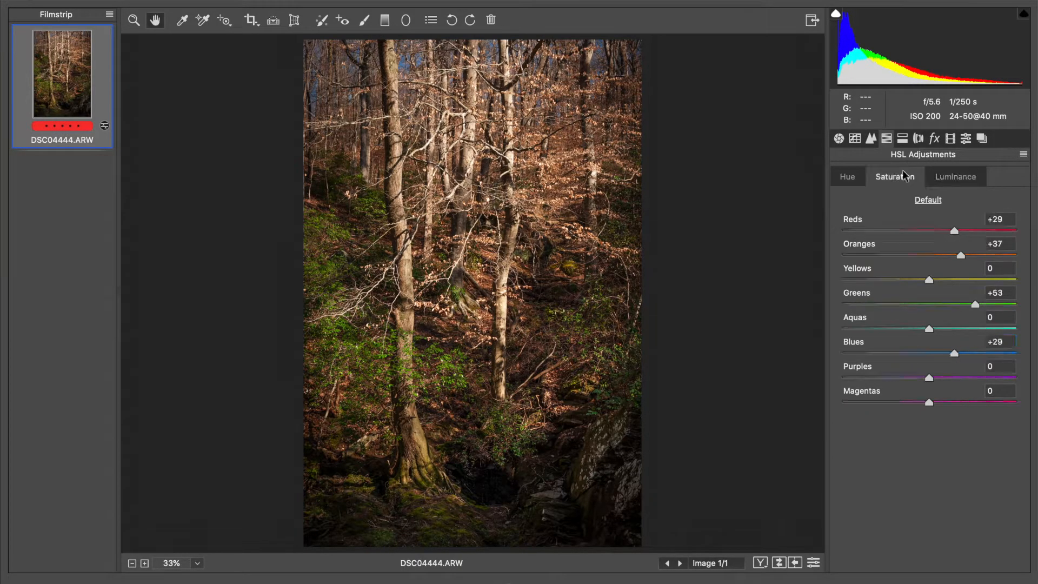
click(965, 353)
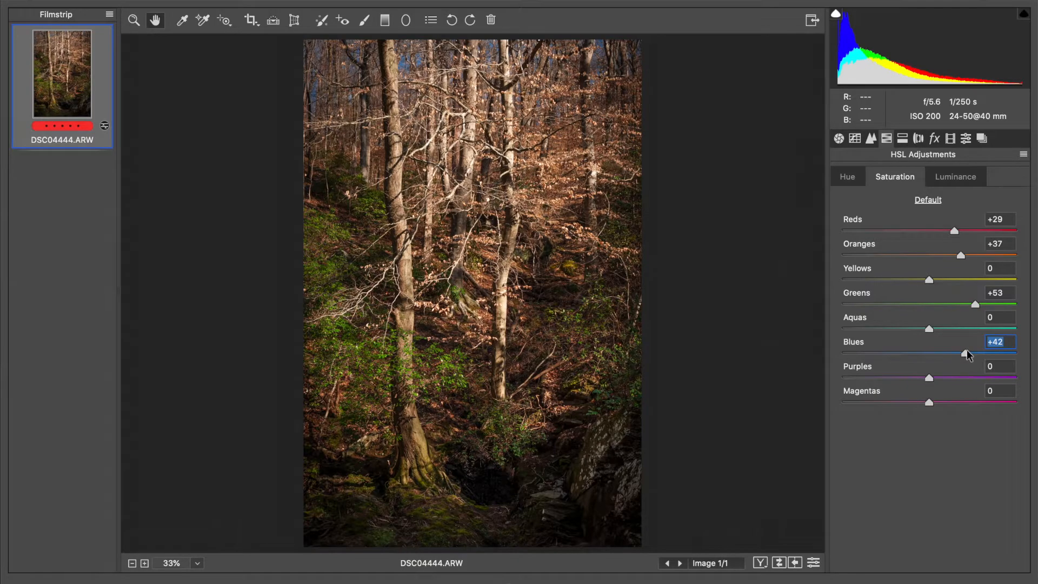